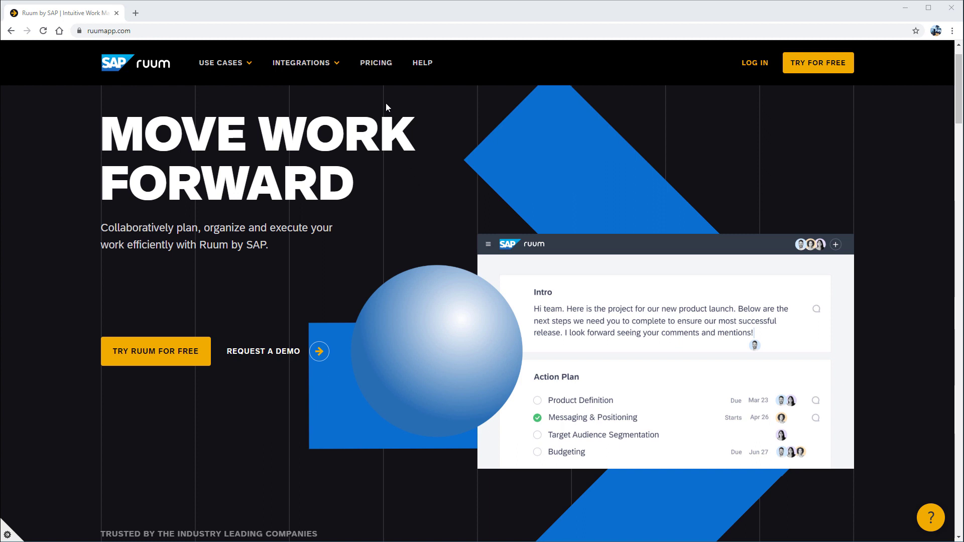
Open ruumapp.com's pricing page listing Starter (Free), Professional (€5 user/month) and Enterprise plans.
click(373, 73)
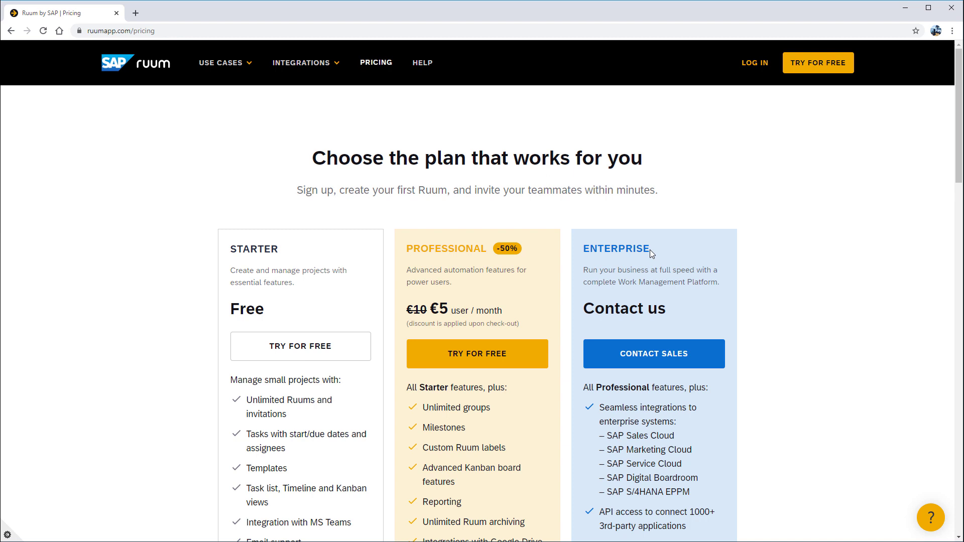
Highlight the Enterprise plan heading, then log in to the Ruum app from the pricing page.
drag(650, 249, 588, 250)
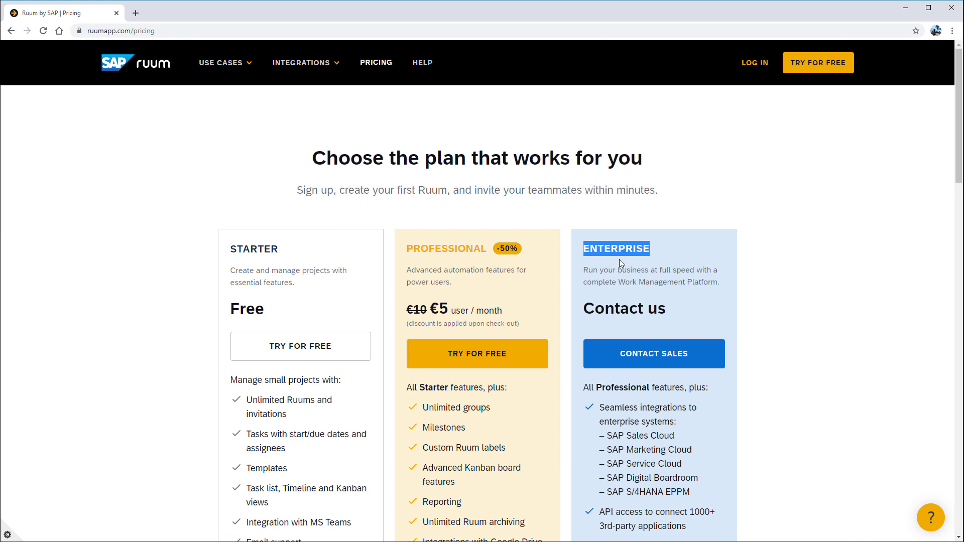
click(676, 251)
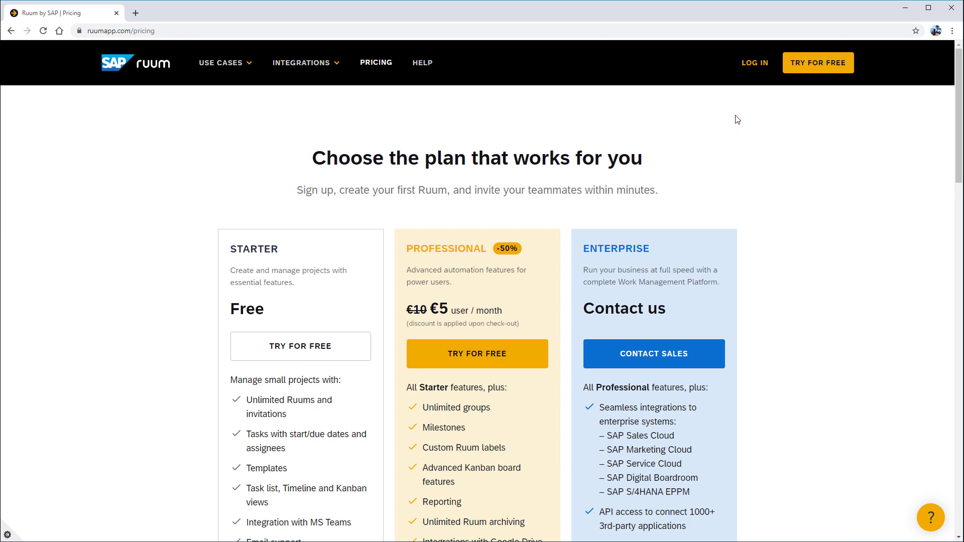
click(754, 76)
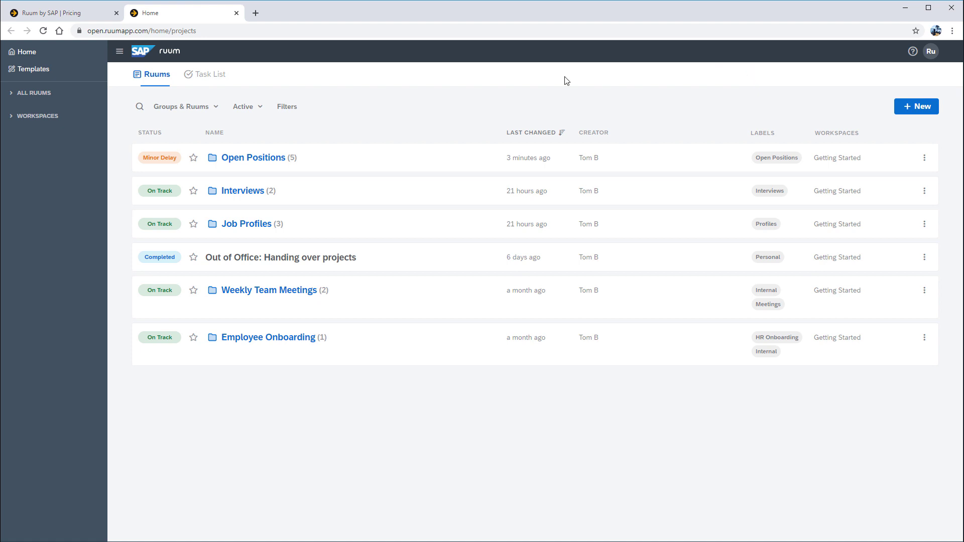
Hide the navigation panel, then expand and collapse the list of all ruums.
click(119, 59)
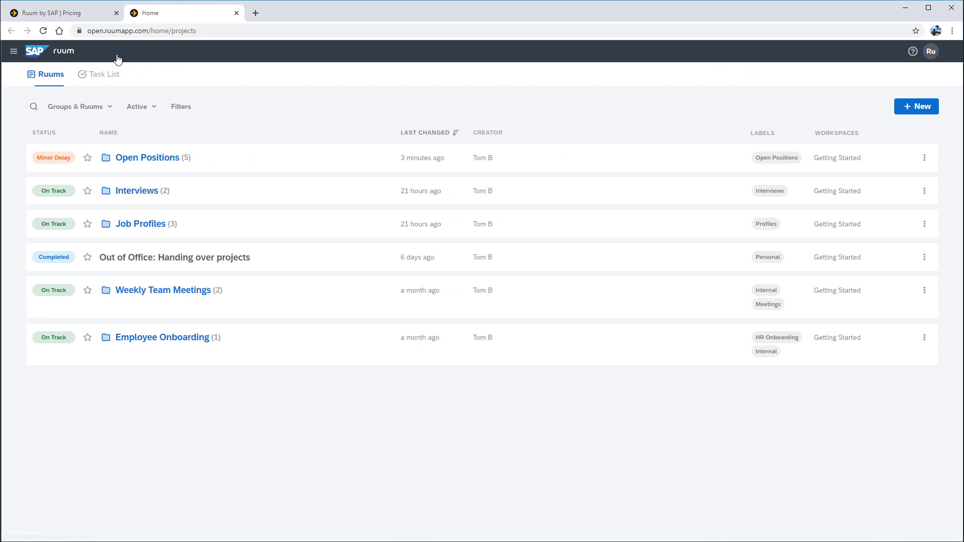
mouse_move(15, 58)
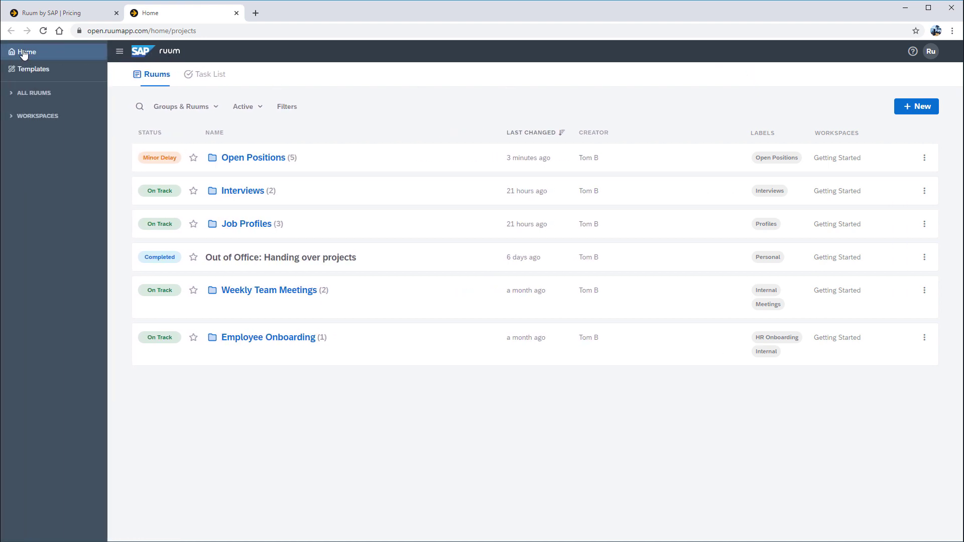
click(56, 96)
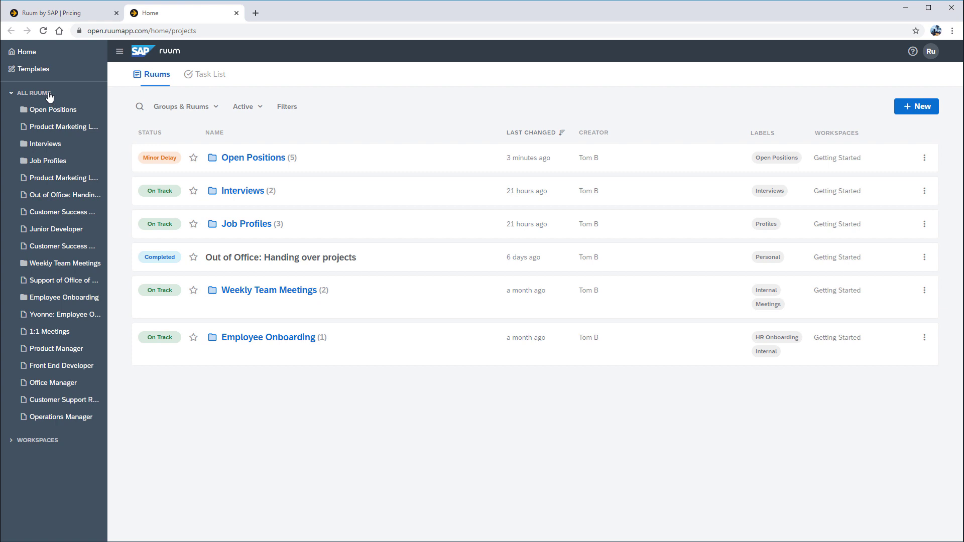
click(49, 96)
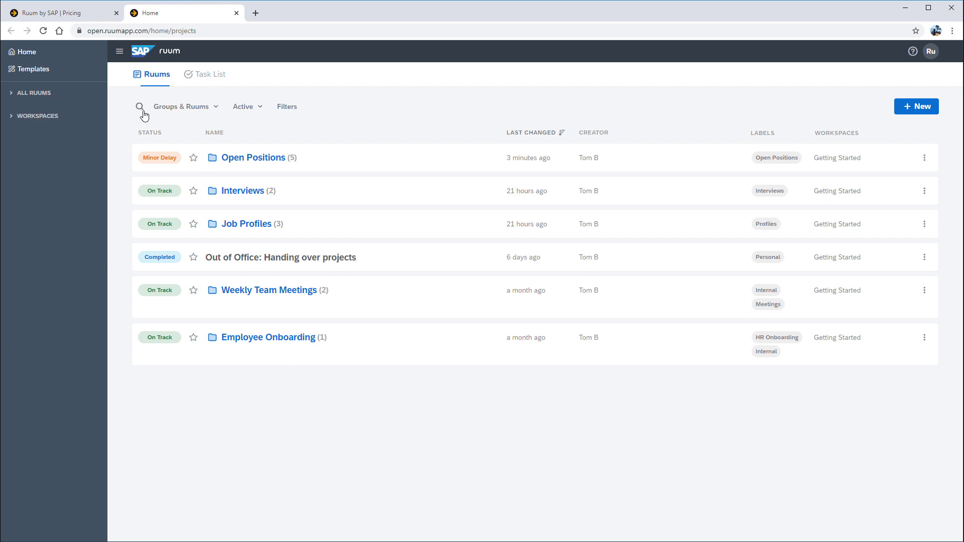
Try the Groups & Ruums, Active and On Track filters, then open the Open Positions group.
click(210, 112)
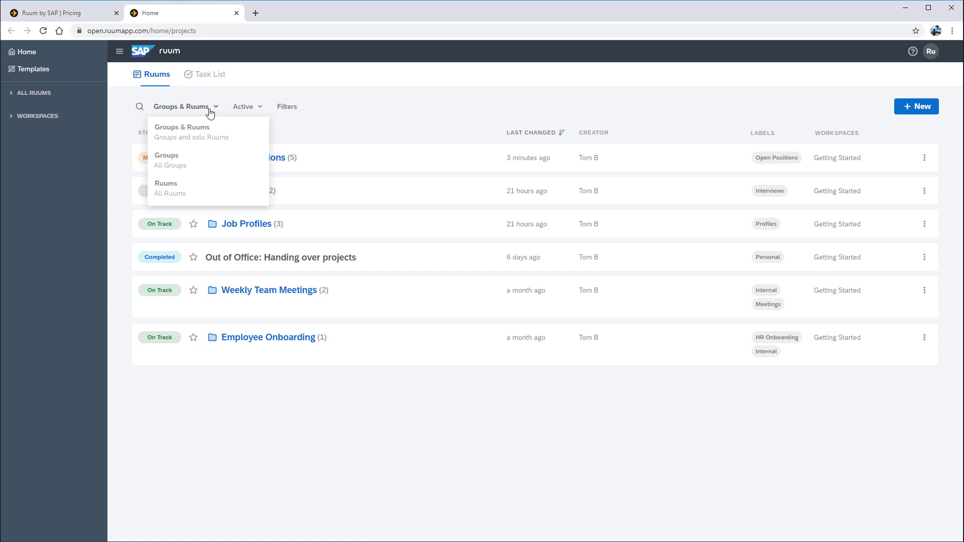
click(254, 107)
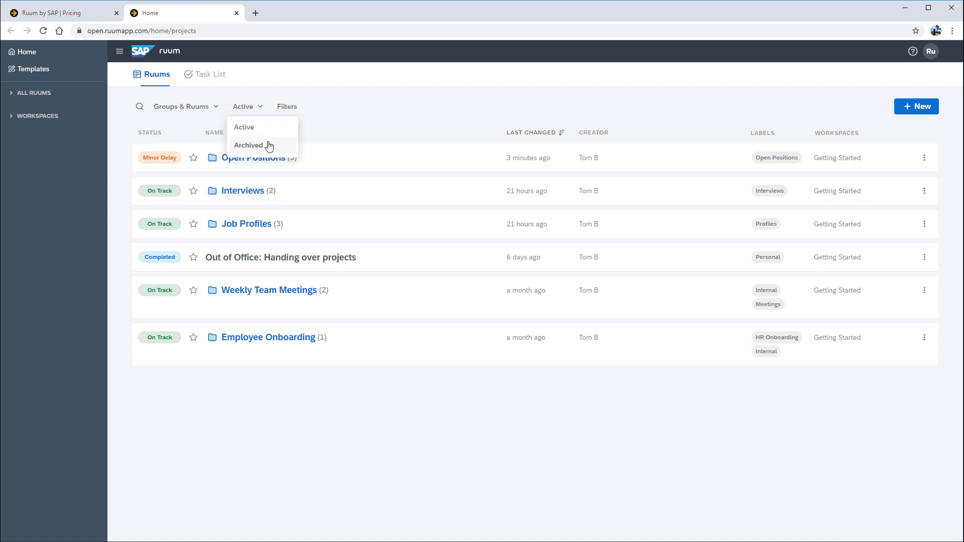
click(292, 107)
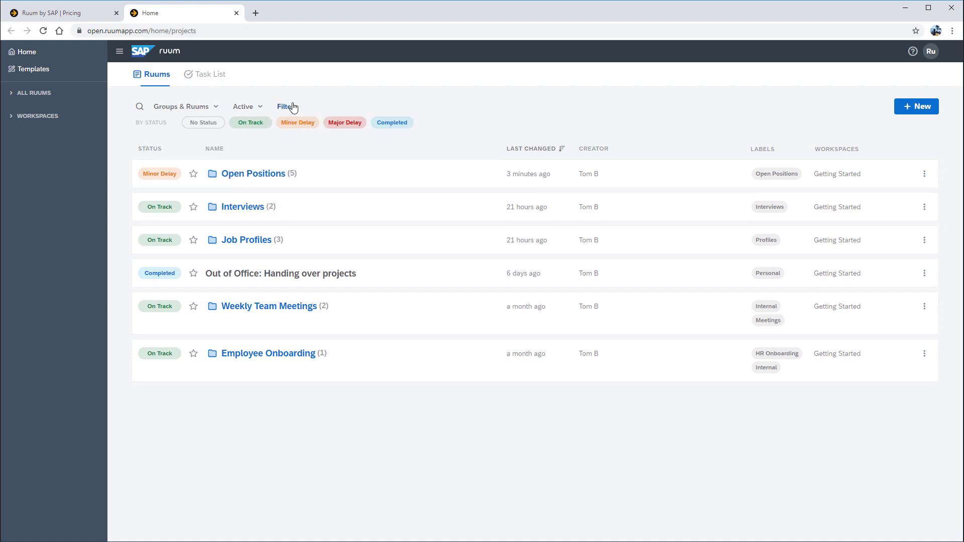
click(251, 123)
click(251, 124)
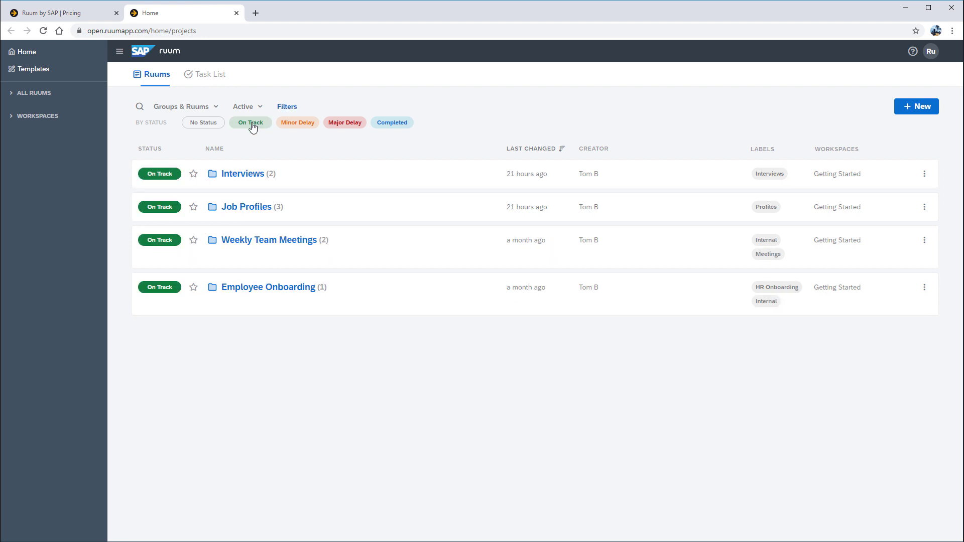
click(286, 108)
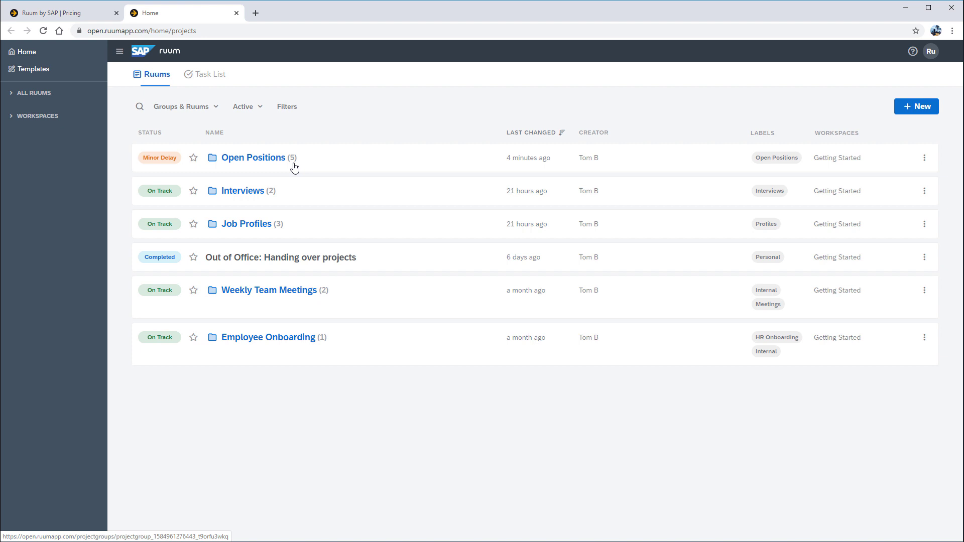
click(264, 165)
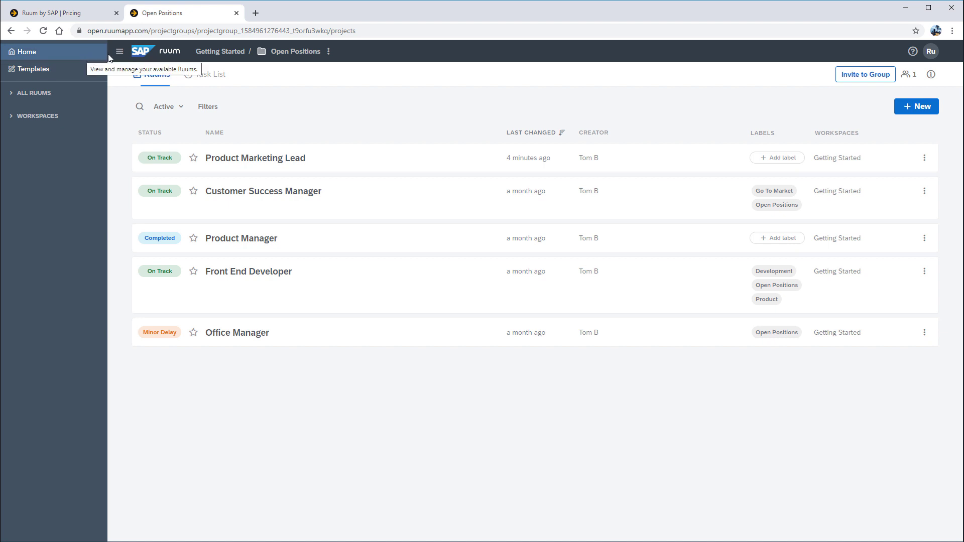
Return to Getting Started, enter the Interviews group and bring up the + New menu.
click(229, 58)
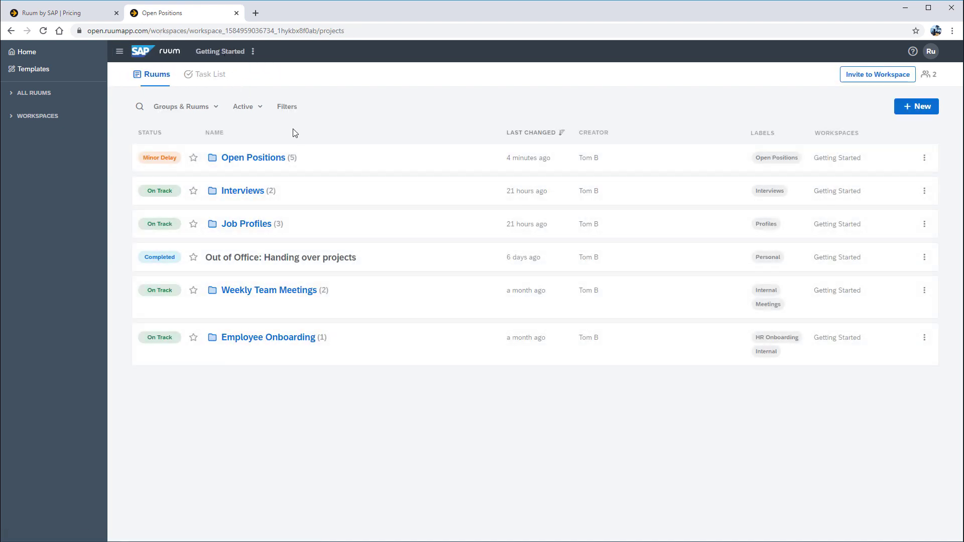
click(259, 192)
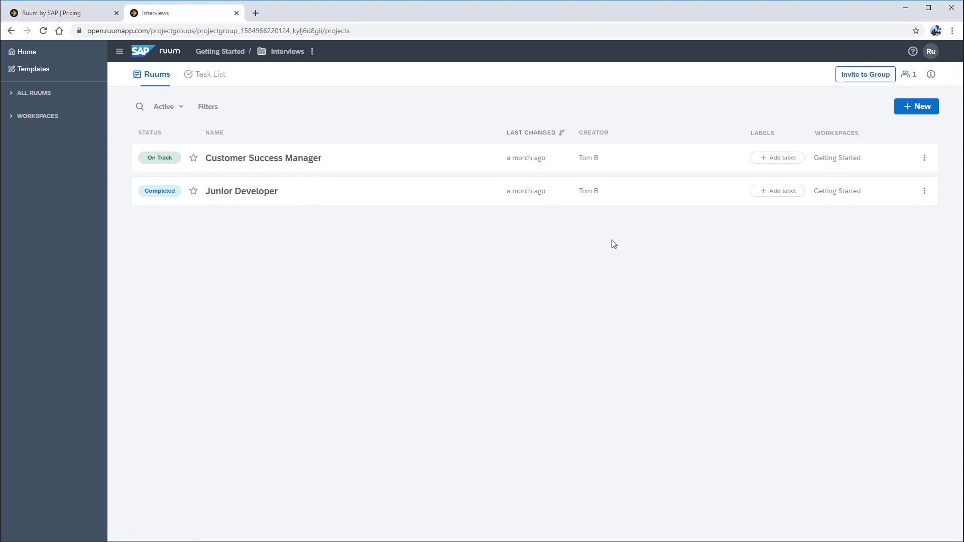
click(927, 114)
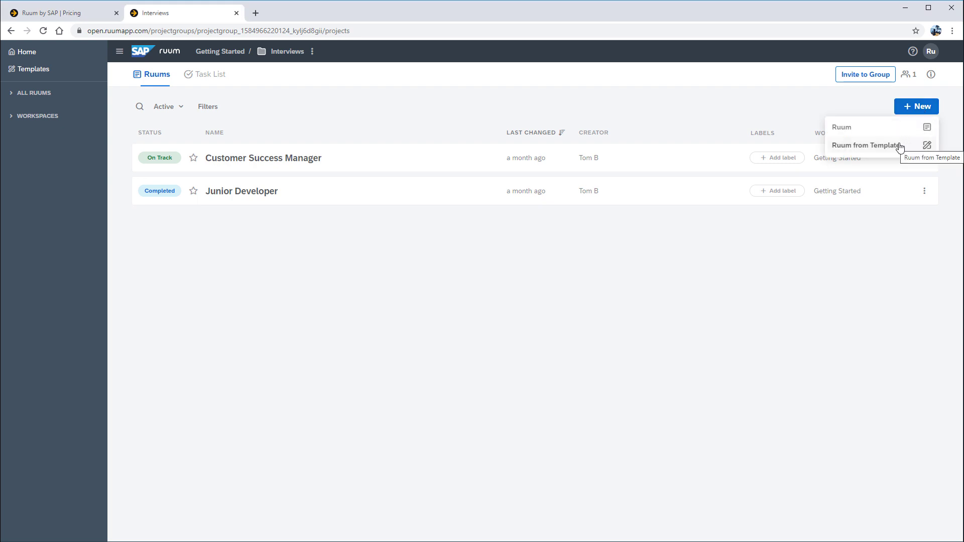
Create a blank ruum titled Product Marketing Lead with its first section named Job Description.
click(872, 131)
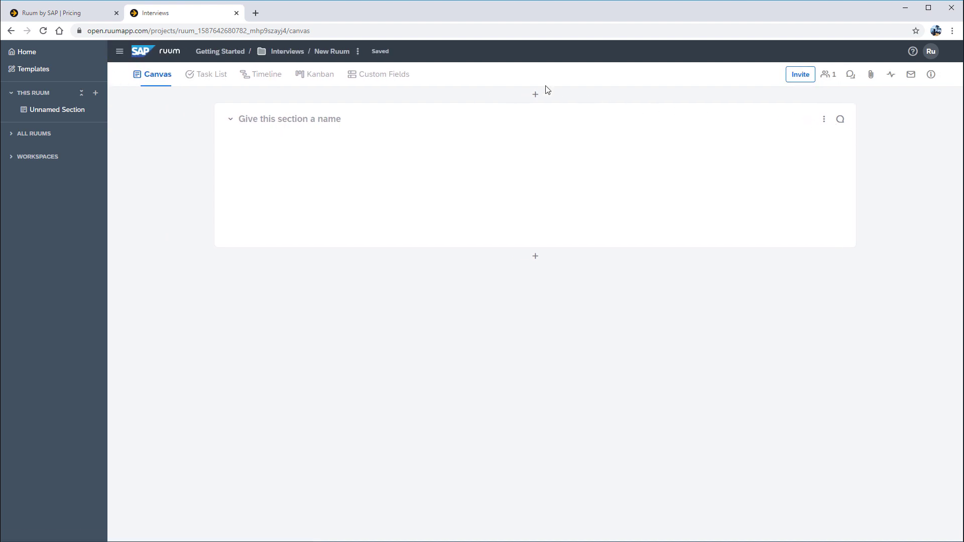
click(349, 52)
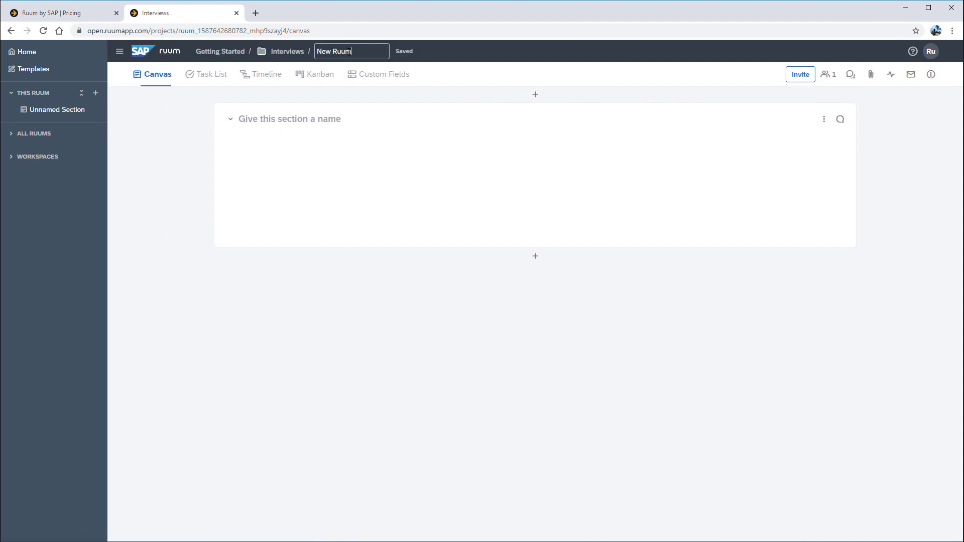
key(BackSpace)
key(BackSpace)
key(BackSpace)
key(BackSpace)
key(BackSpace)
key(BackSpace)
key(BackSpace)
key(BackSpace)
text(Product Marketing Lead)
key(Return)
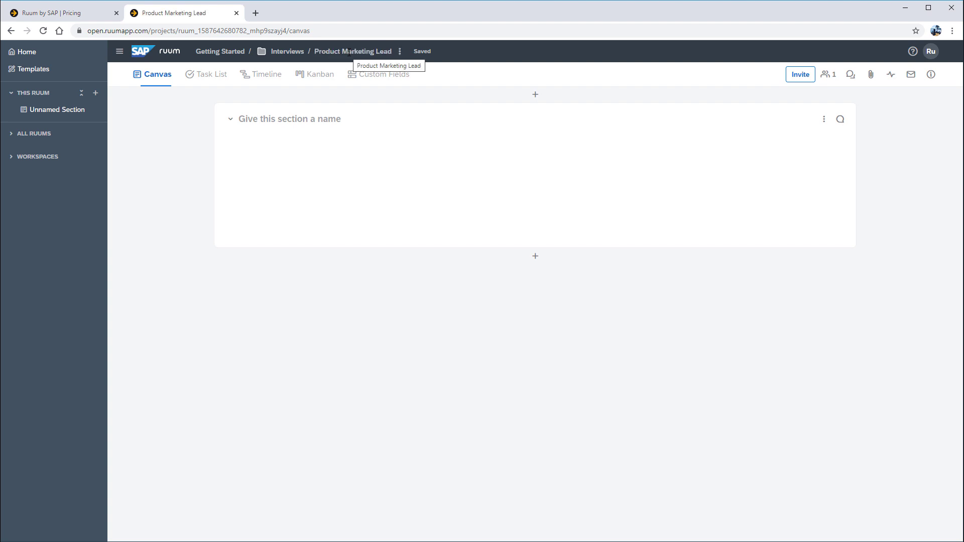
click(278, 115)
text(J)
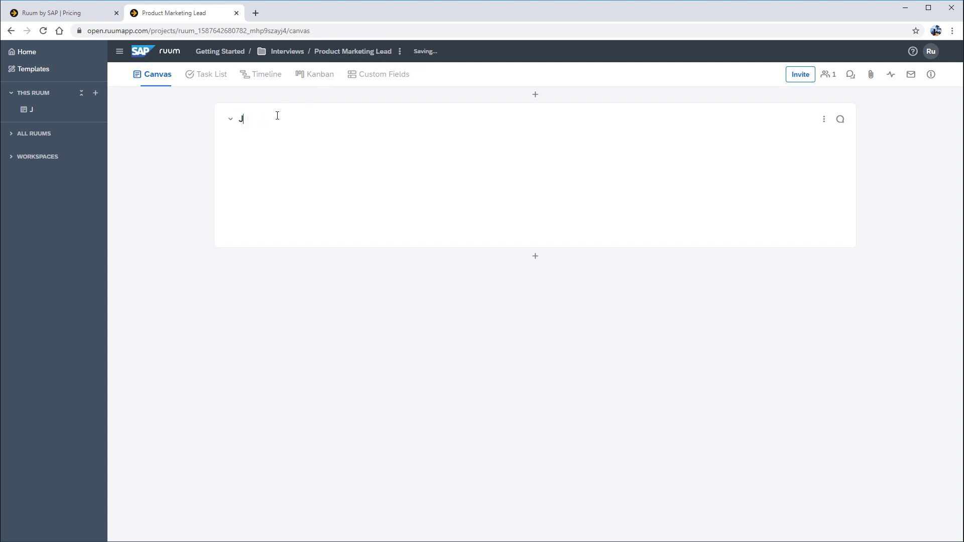
text(ob Description)
Add the bold line 'The job description for this role is as follows:' and paste five duty bullets.
click(270, 139)
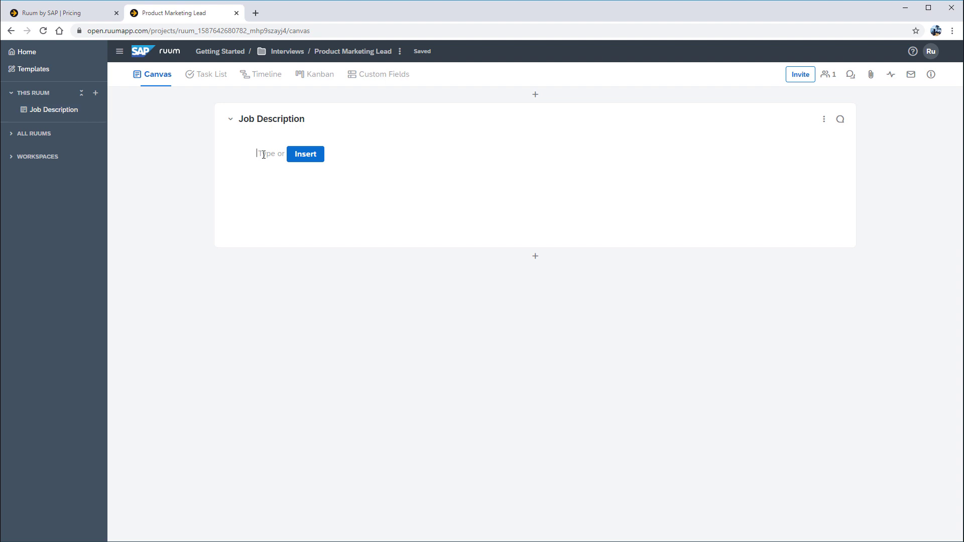
text(The job descriptio)
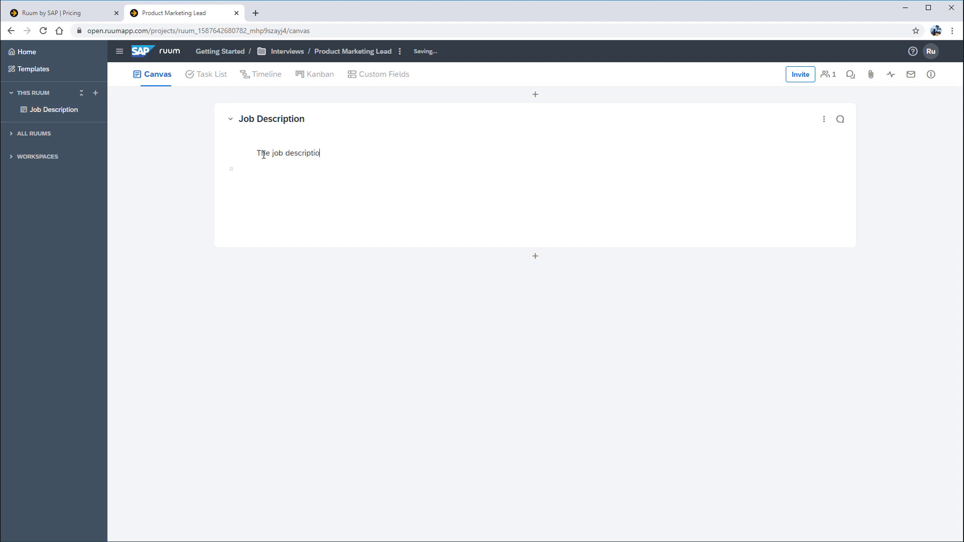
text(n for this role is as follows:)
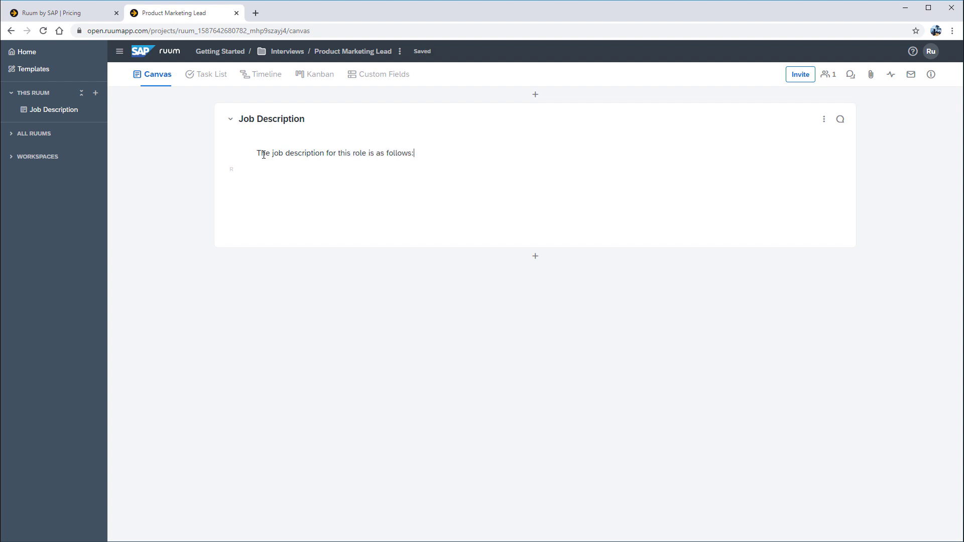
drag(257, 154, 415, 154)
click(332, 139)
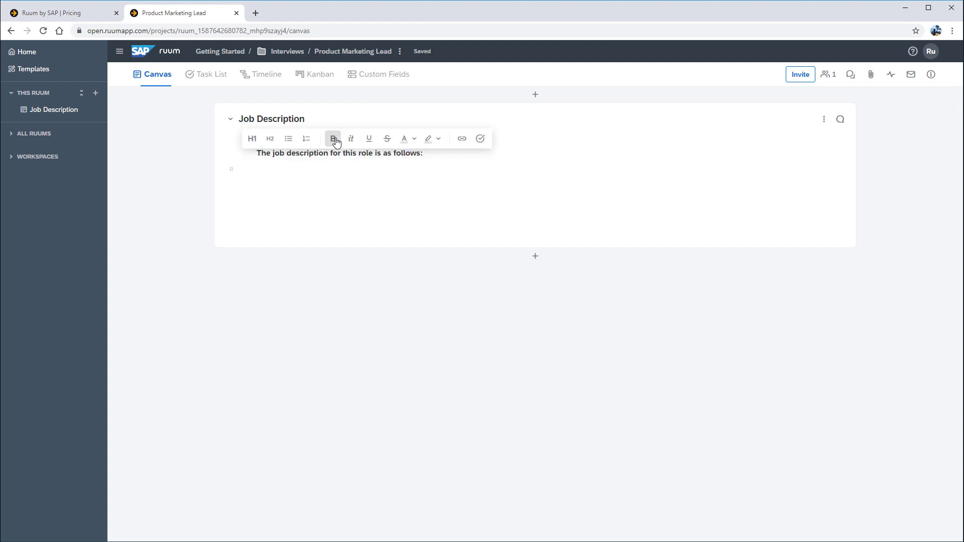
click(276, 178)
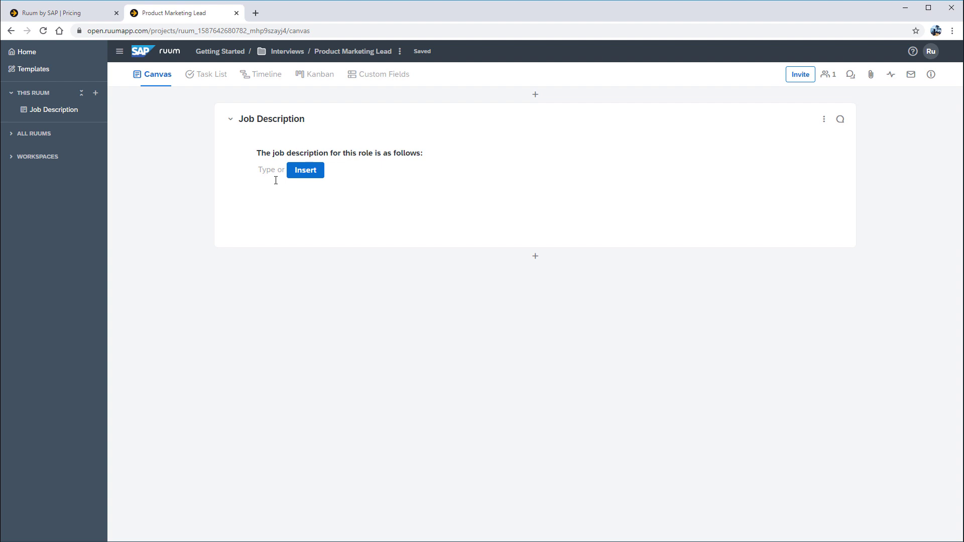
text(Lead the end-to-end marketing activities of Ruum by SAP. Develop product positioning and messaging: Create and tell the story of our product, shape Ruum’s value proposition and use cases. Define target audiences and buyers for Ruum and enable sales to effectively sell to them. Create and execute a product-centric marketing plan, build and execute marketing campaigns. Work closely with our sales, customer success, and product teams to position our brand, generate leads and grow our business.)
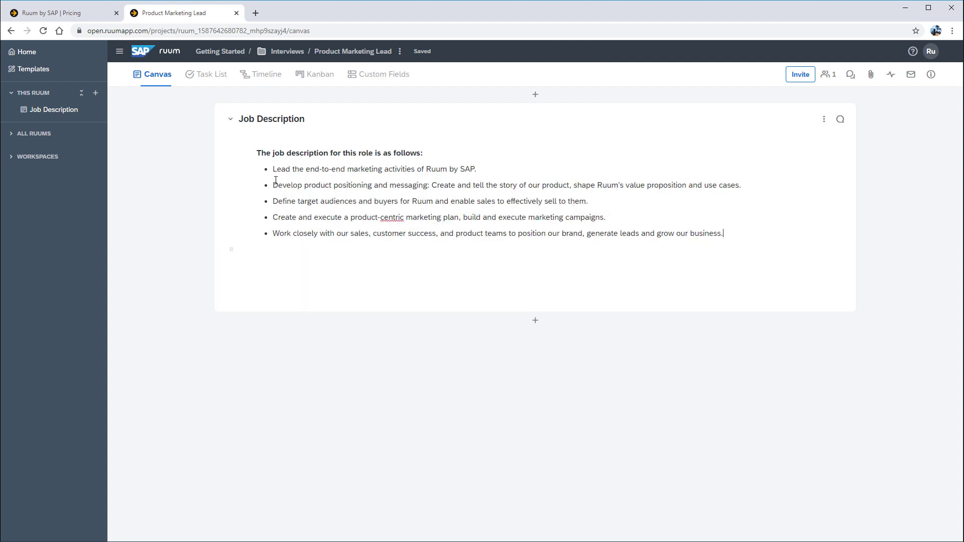
Collapse and re-expand Job Description, then open and close its section options unchanged.
click(230, 121)
click(231, 120)
click(823, 121)
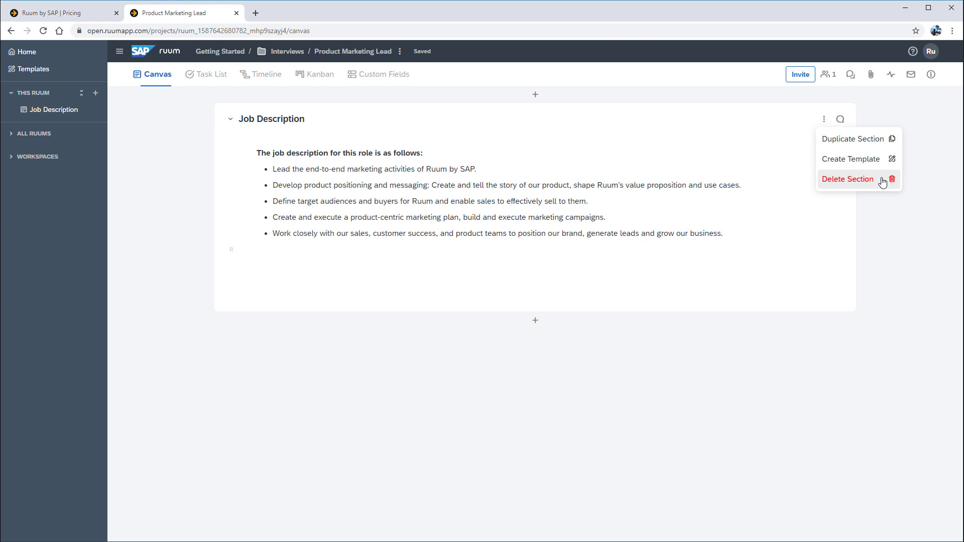
click(824, 119)
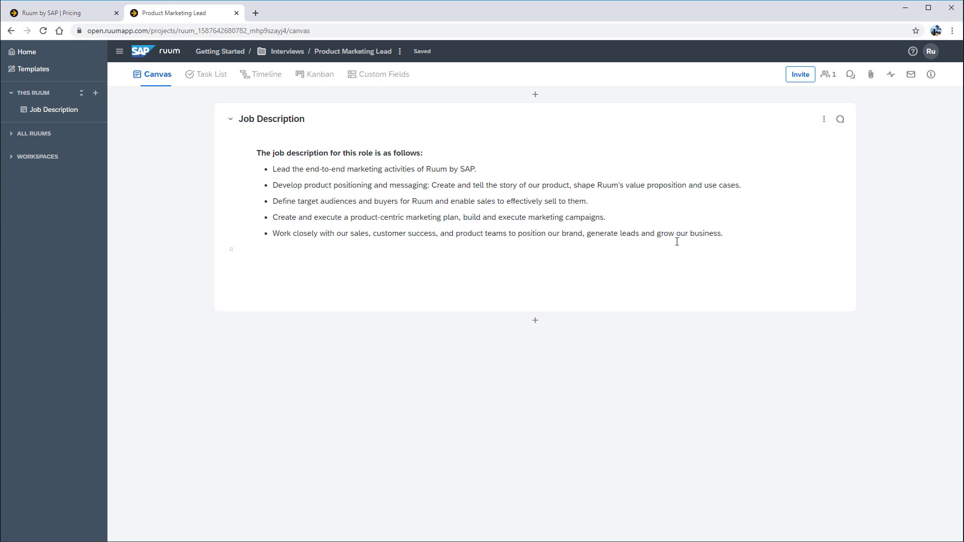
Add a blank section titled Candidates below Job Description, then collapse and re-expand it.
click(536, 322)
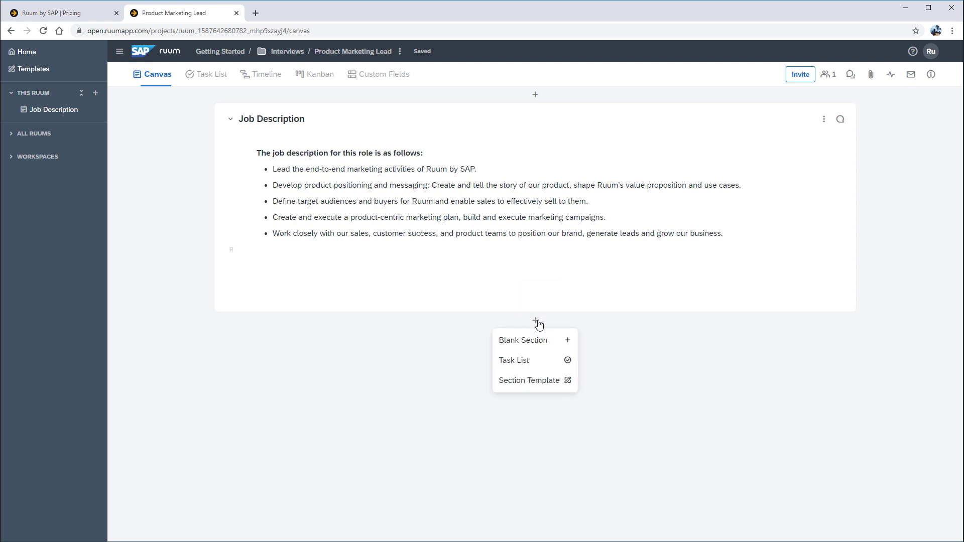
click(558, 346)
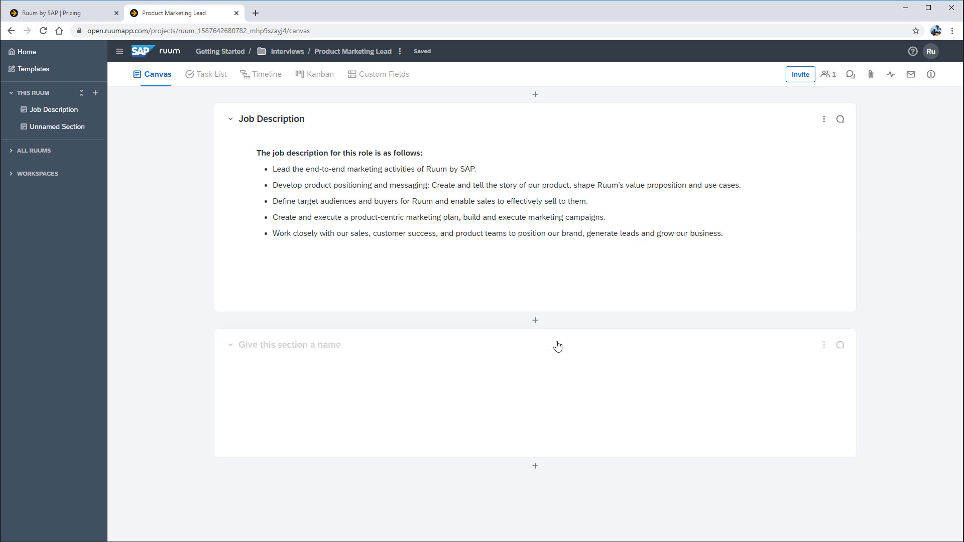
text(Candidates)
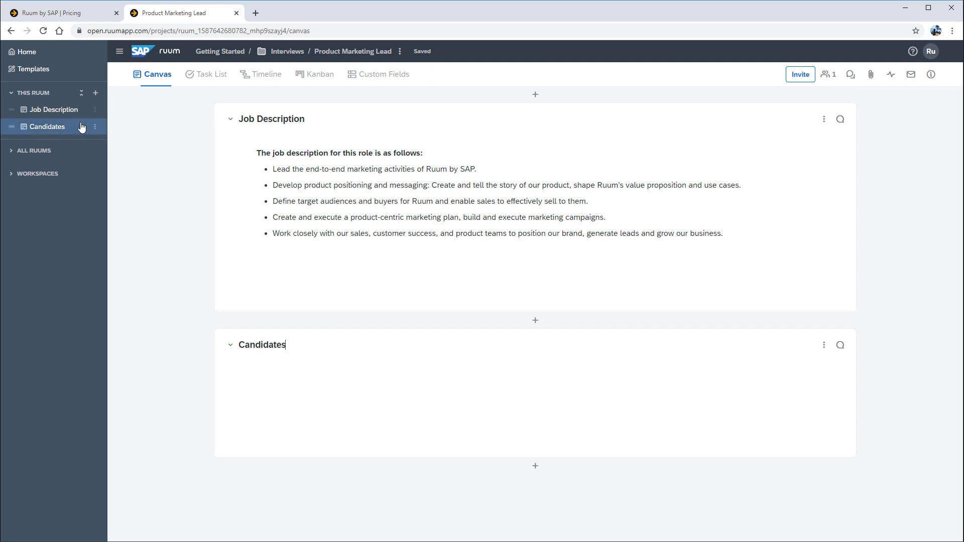
click(95, 126)
click(123, 149)
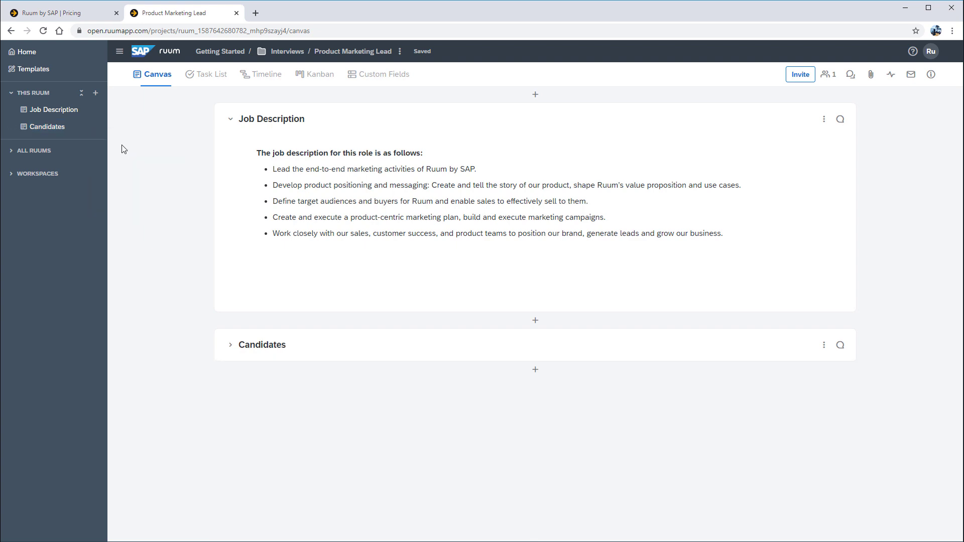
click(231, 346)
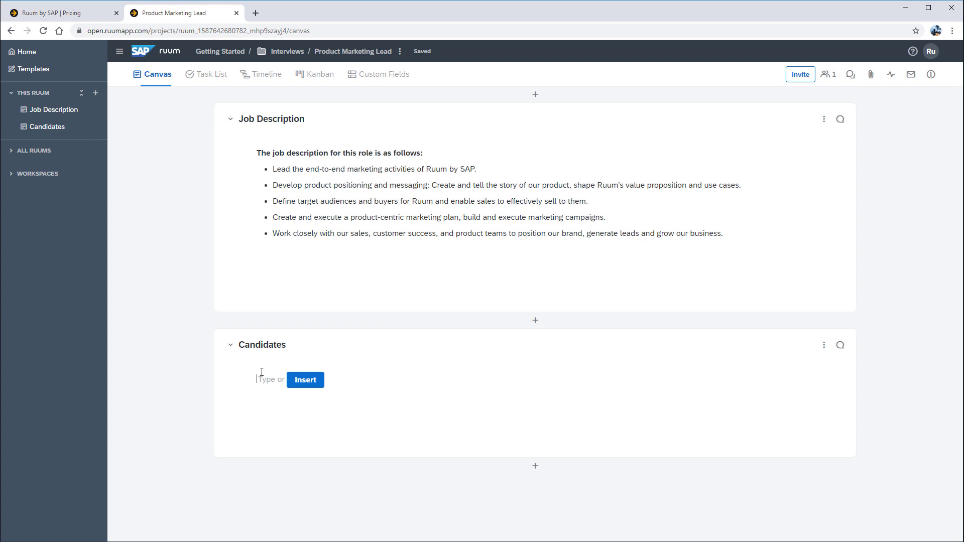
Insert a table with an extra row and headers Name, Interview Date and Feedback.
click(307, 382)
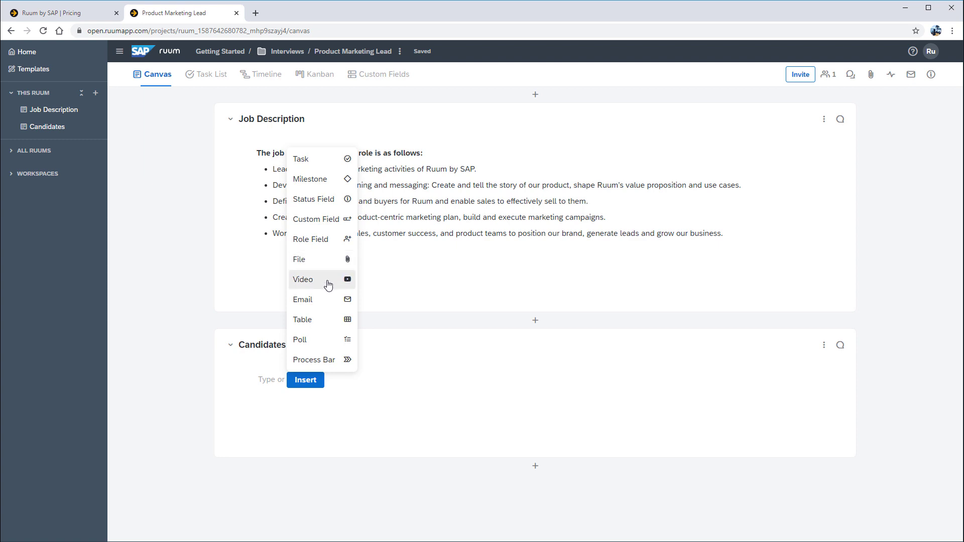
click(321, 322)
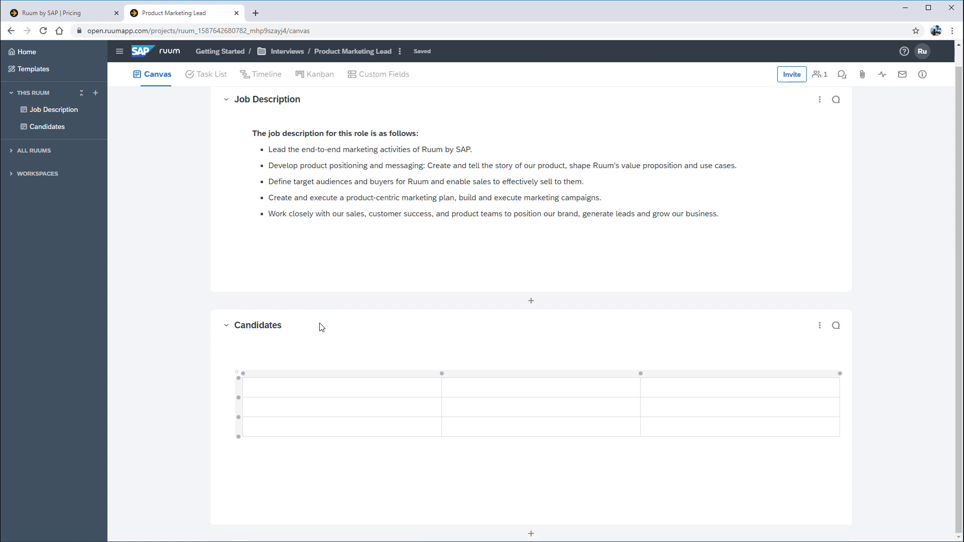
click(239, 398)
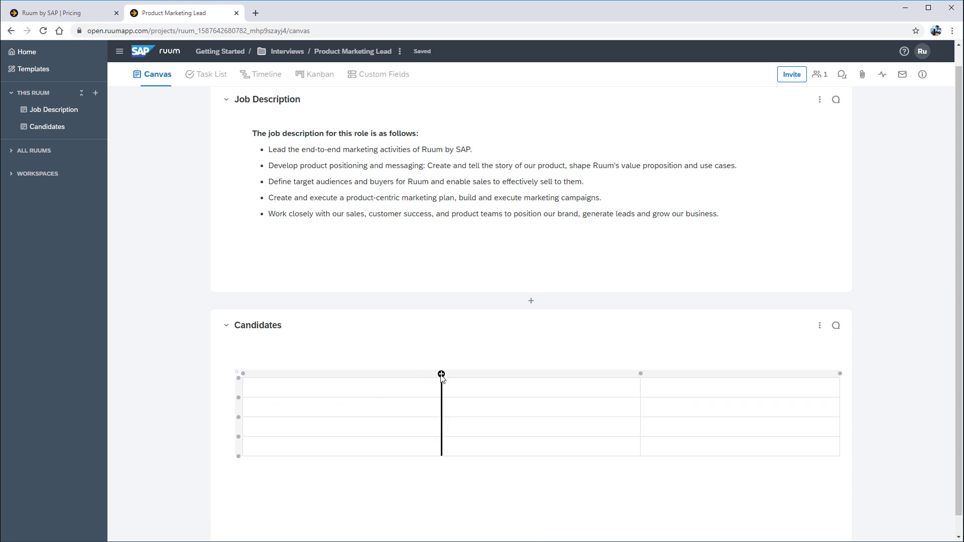
mouse_move(440, 393)
mouse_down()
mouse_move(367, 394)
mouse_move(438, 393)
mouse_up()
click(326, 389)
text(Name)
click(452, 391)
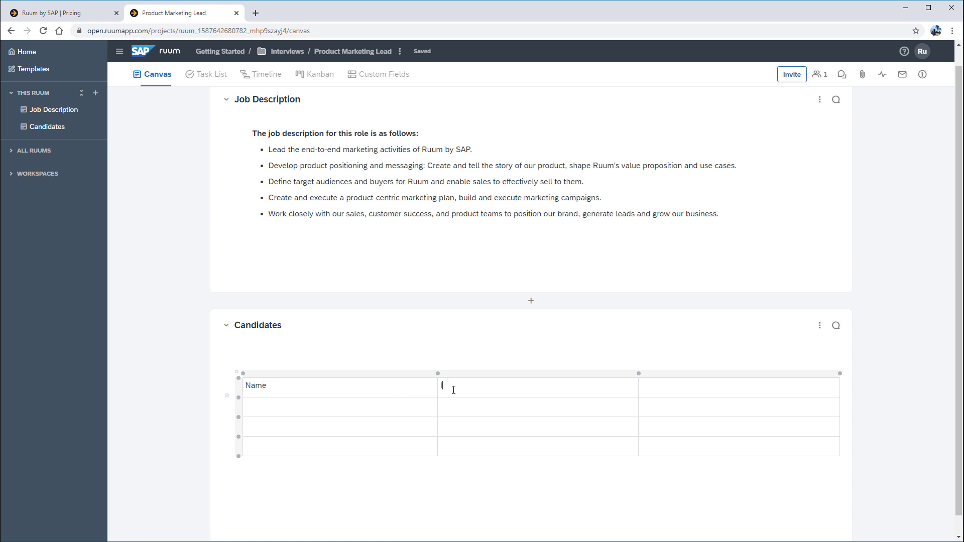
text(Interview Date)
click(651, 385)
text(Feedback)
Enter three candidate names, bold the Name header, and add the same-day scheduling note below.
click(269, 408)
text(Mark)
click(262, 427)
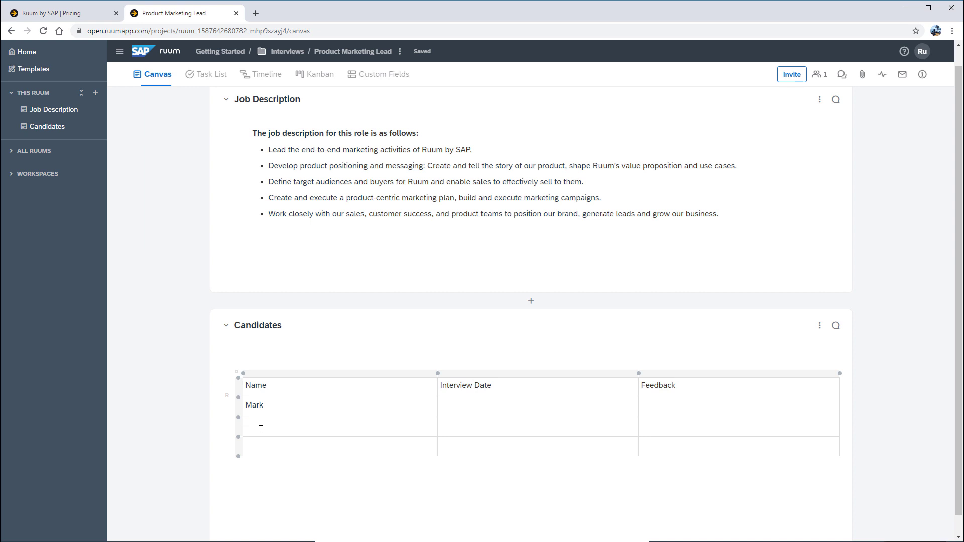
text(Sam)
click(257, 447)
text(Liz)
double_click(248, 385)
click(329, 373)
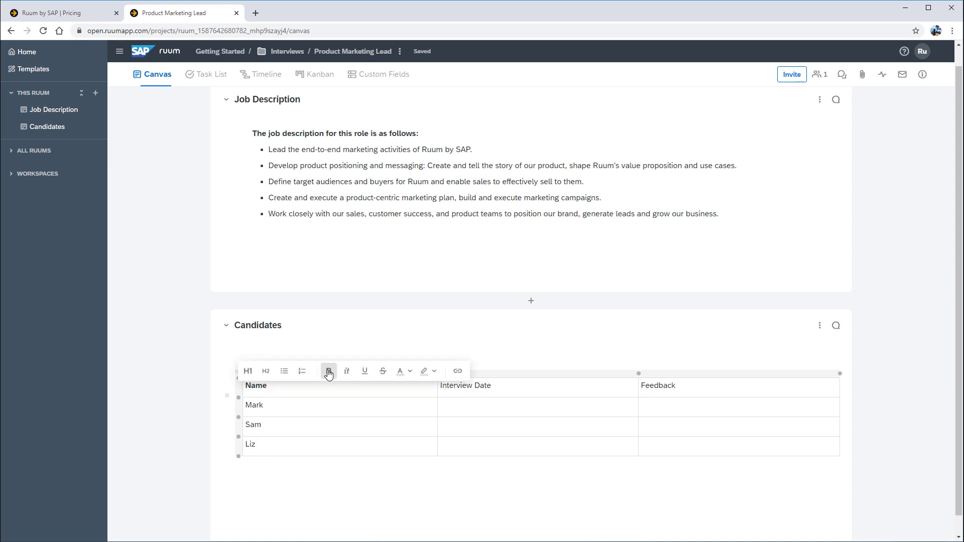
click(251, 481)
text(Note: All)
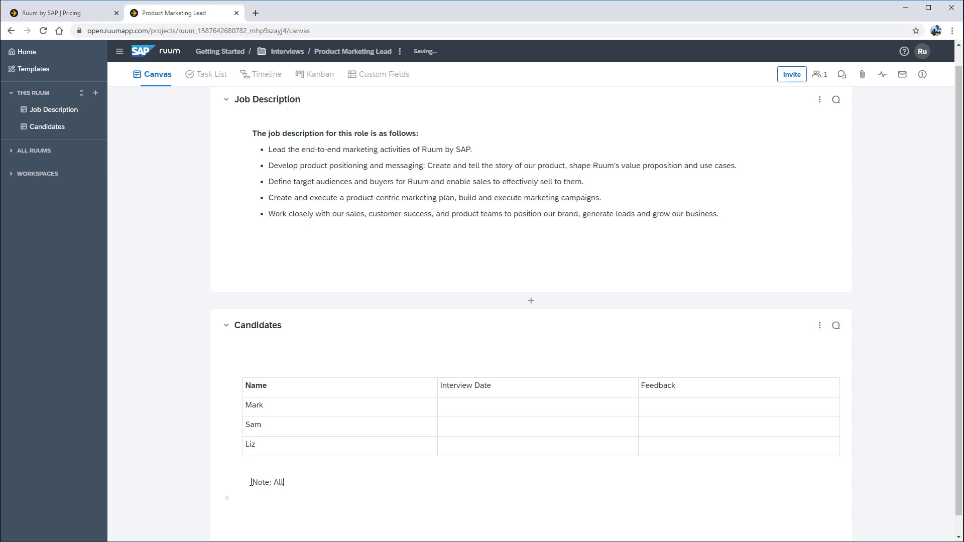
text( interviews to be scheduled for the same day.)
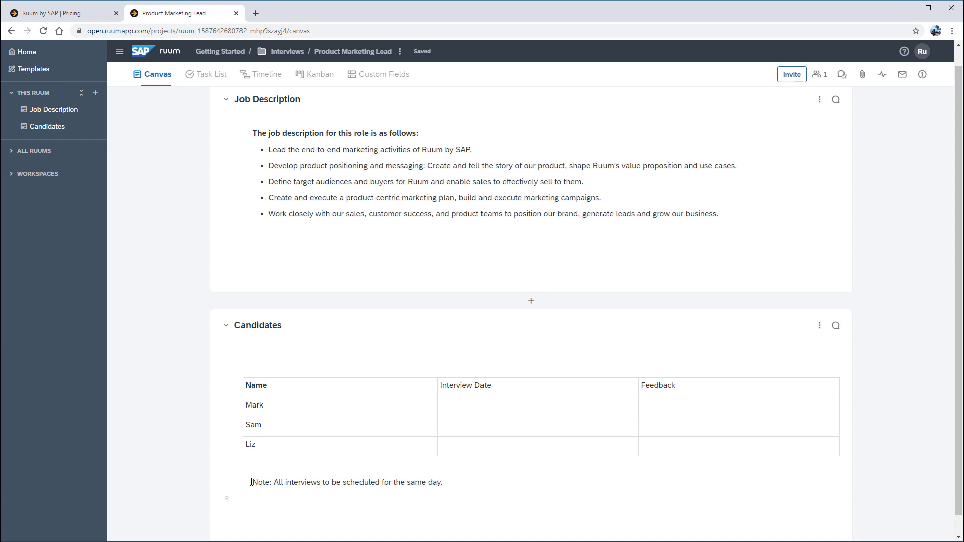
Scroll down below the candidates table to check the completed scheduling note.
scroll(249, 485, down, 1)
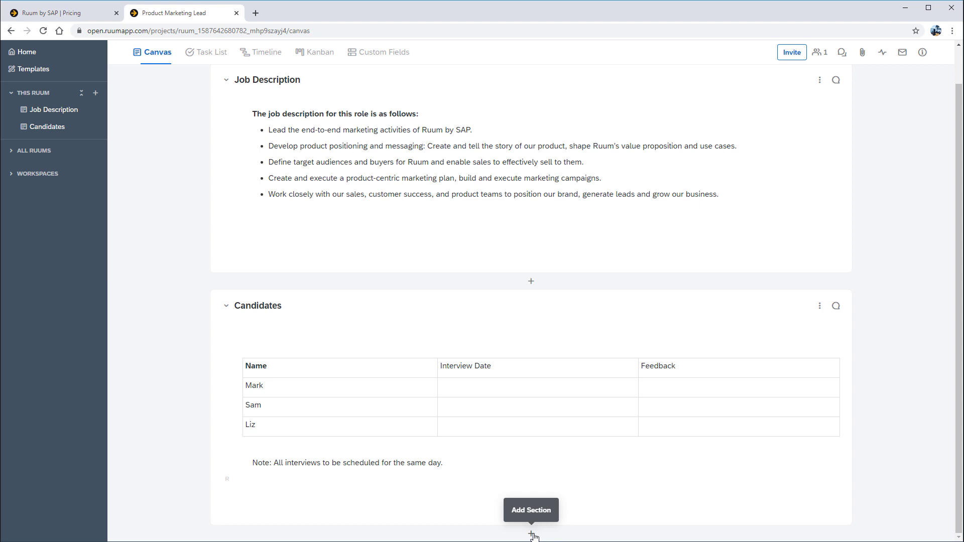
Insert the Recruitment Task List section template below Candidates.
click(531, 534)
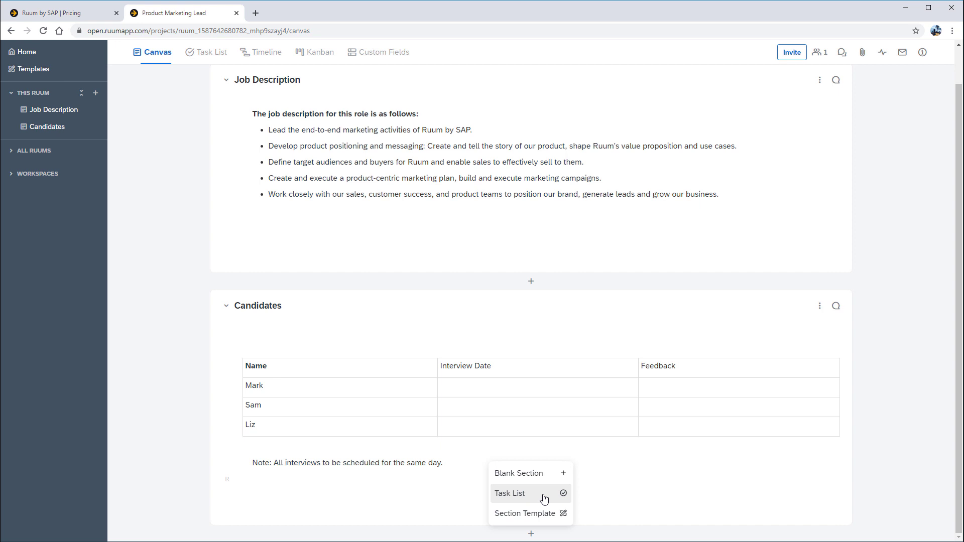
click(526, 513)
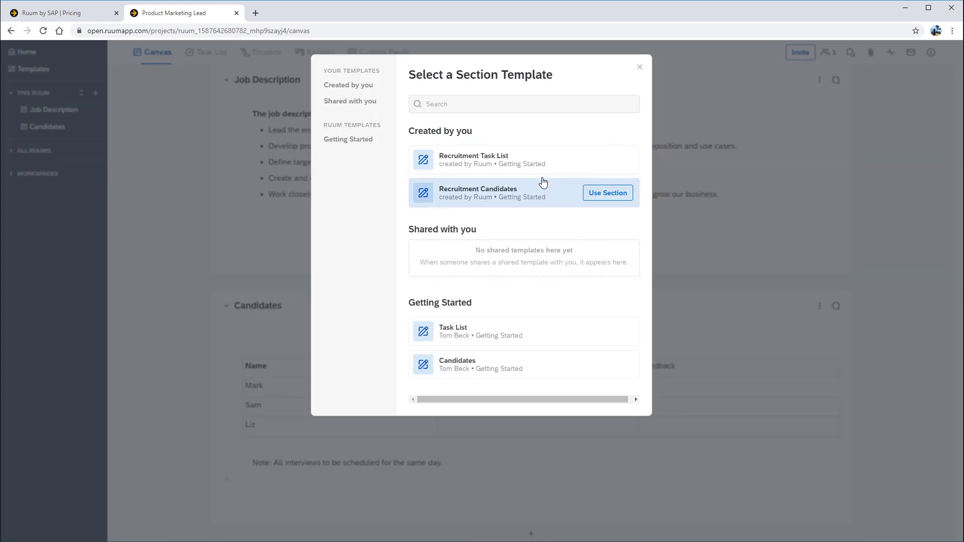
mouse_move(542, 173)
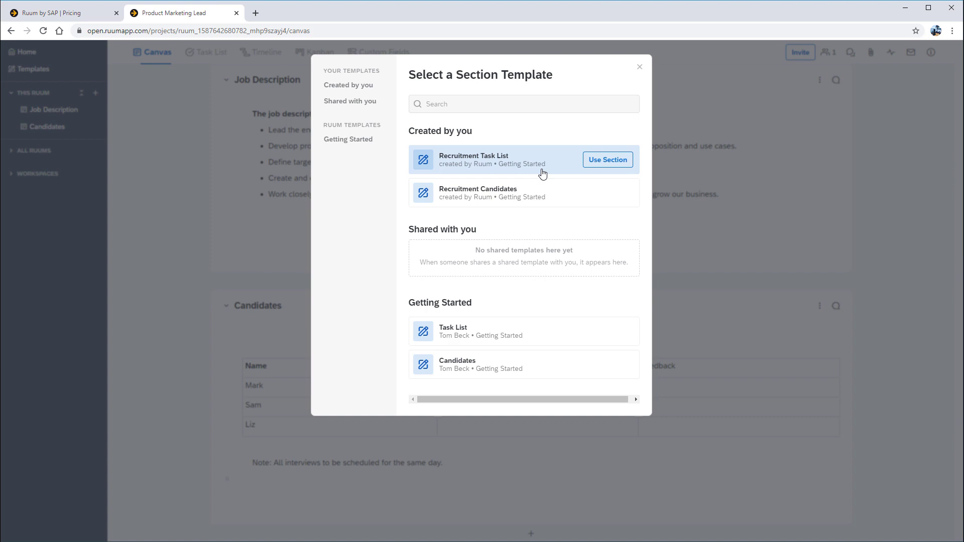
click(601, 159)
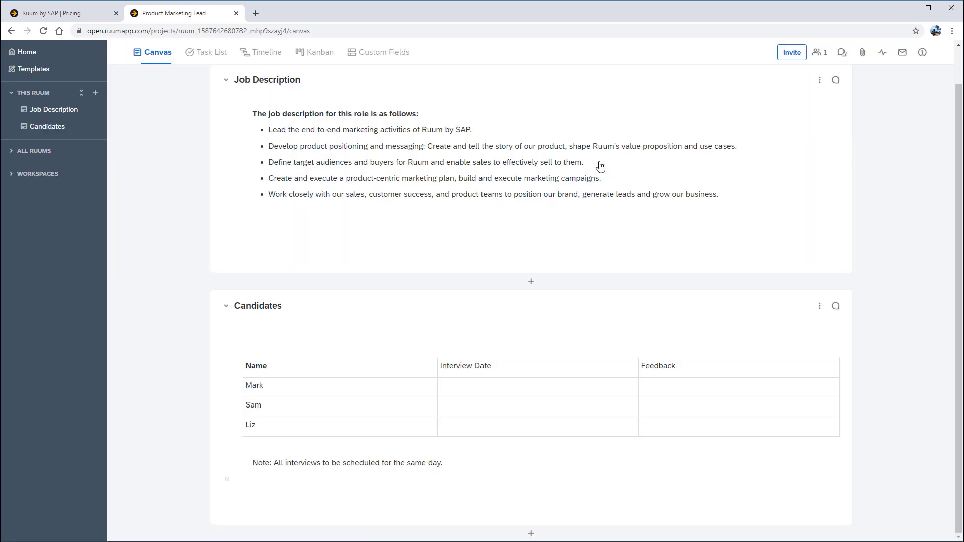
Open the Review CV task and set its status to Working on it.
scroll(557, 323, down, 2)
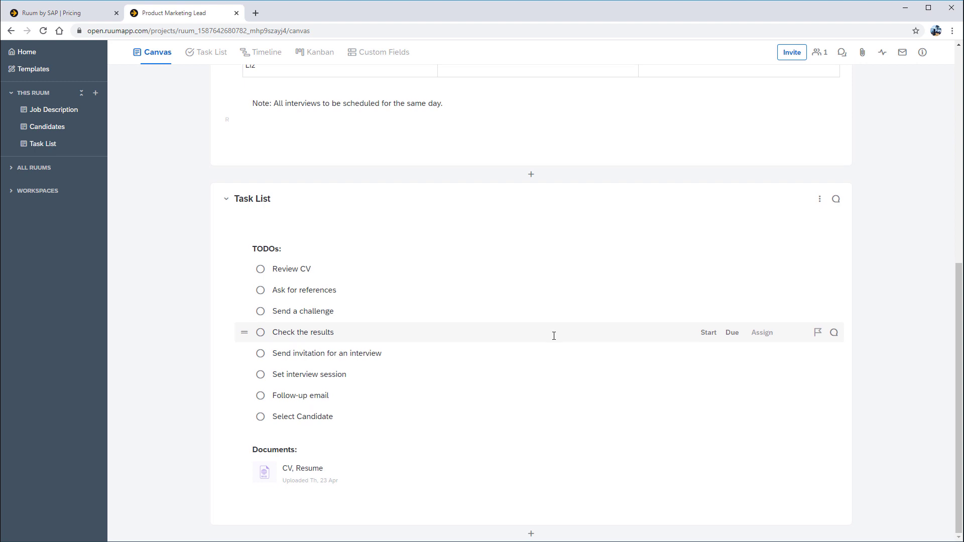
click(314, 270)
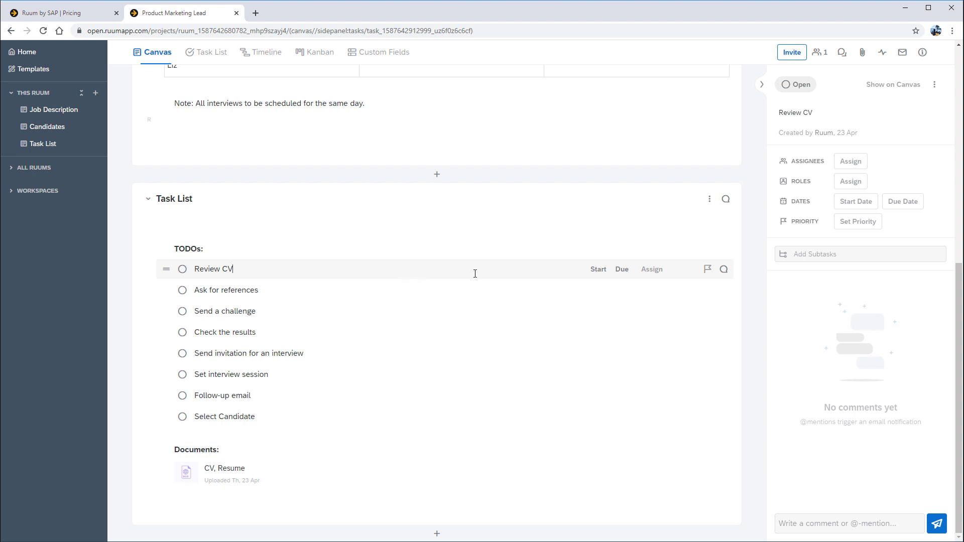
click(797, 86)
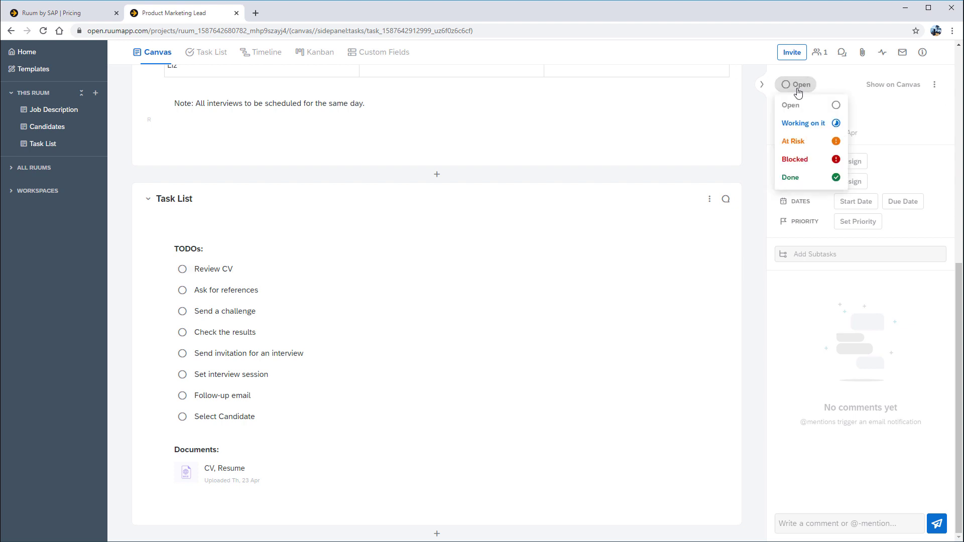
click(813, 128)
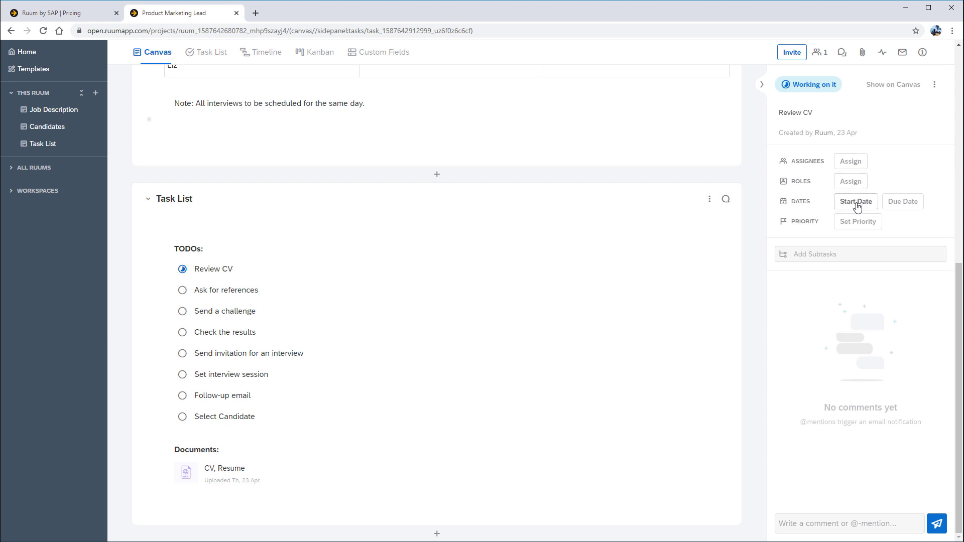
Give Review CV a start date of 23 April and a due date of 24 April.
click(856, 201)
click(858, 312)
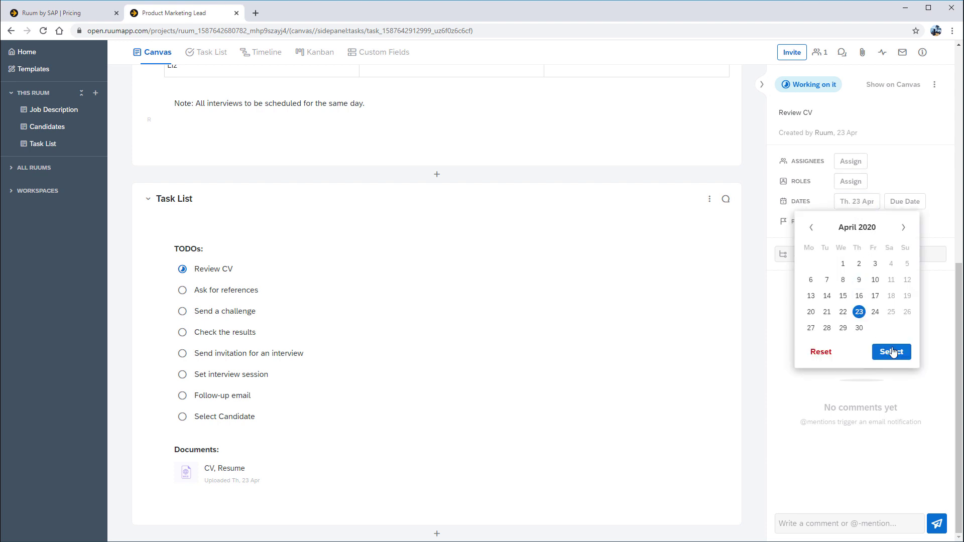
click(890, 351)
click(893, 205)
click(912, 312)
click(929, 353)
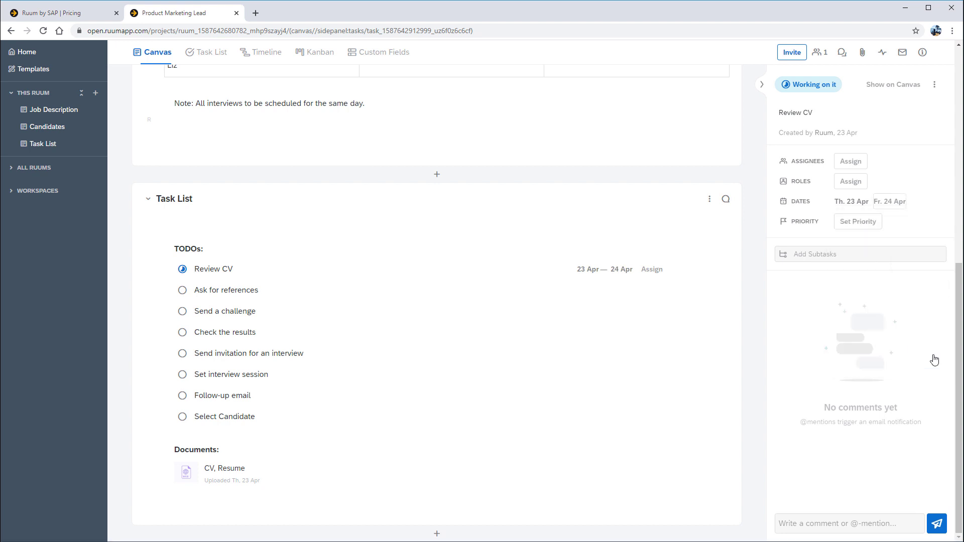
Set Review CV's priority to High and assign it to yourself.
click(857, 223)
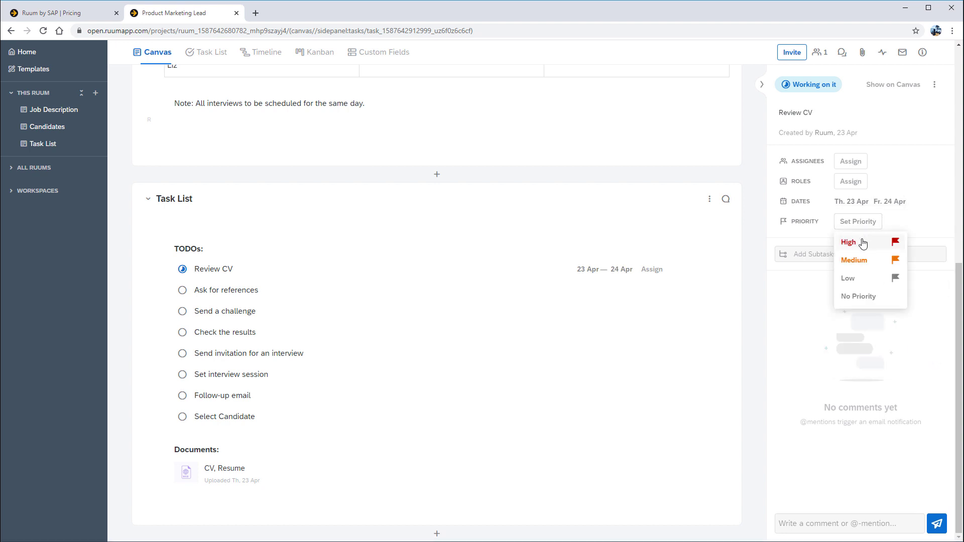
click(862, 244)
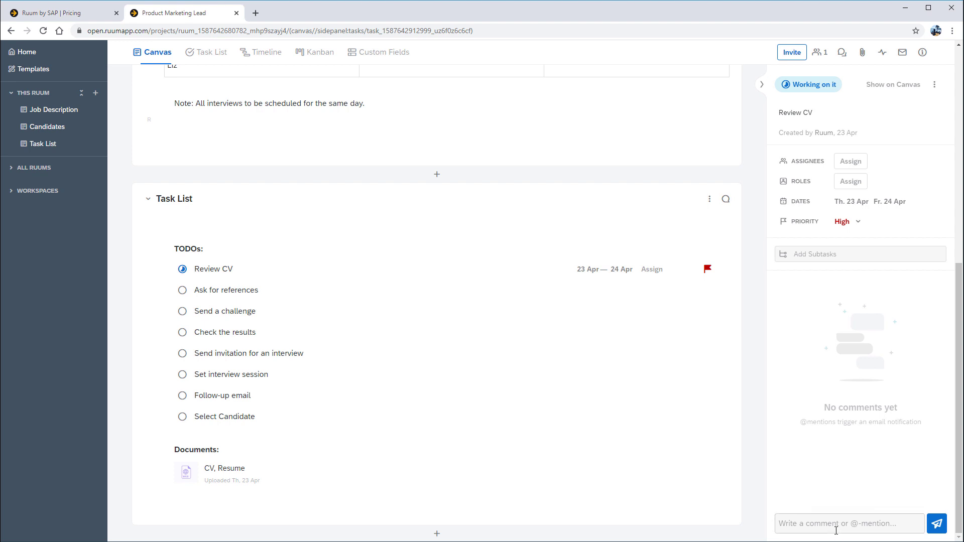
click(850, 163)
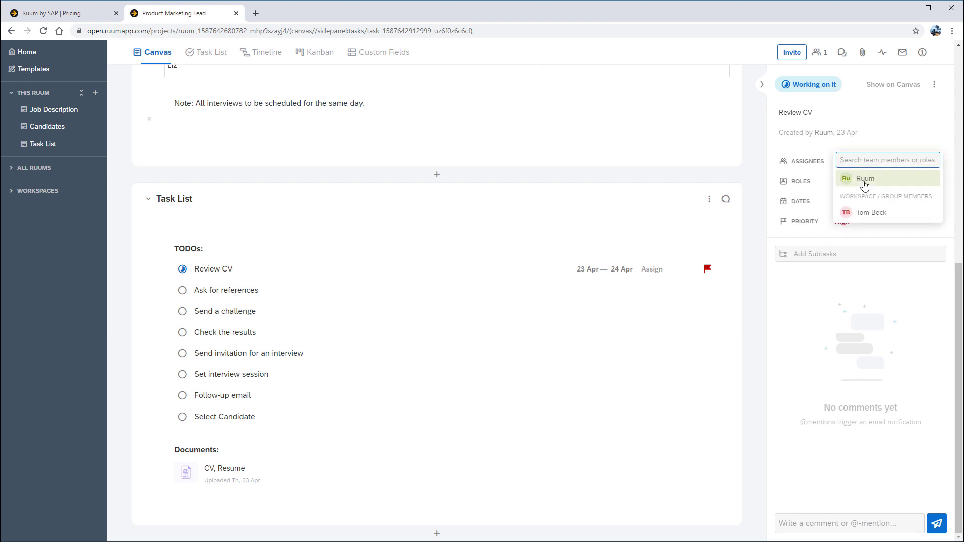
click(863, 184)
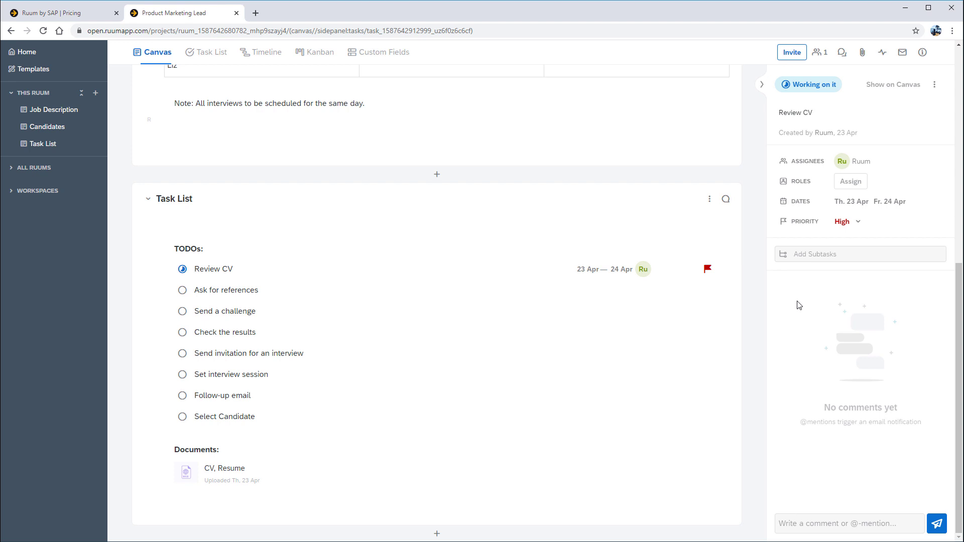
Add the first teammate's e-mail to the Ruum invite list with the Admin role.
click(791, 58)
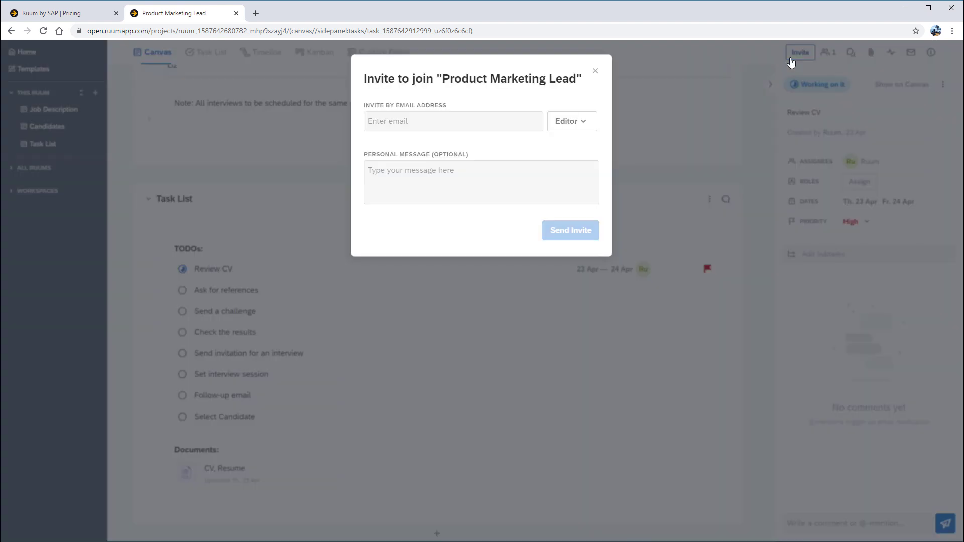
click(423, 124)
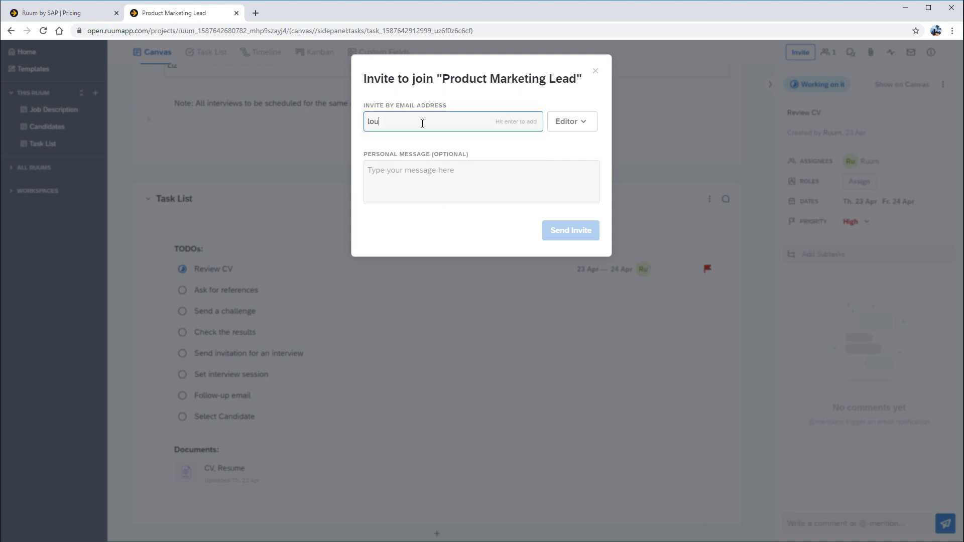
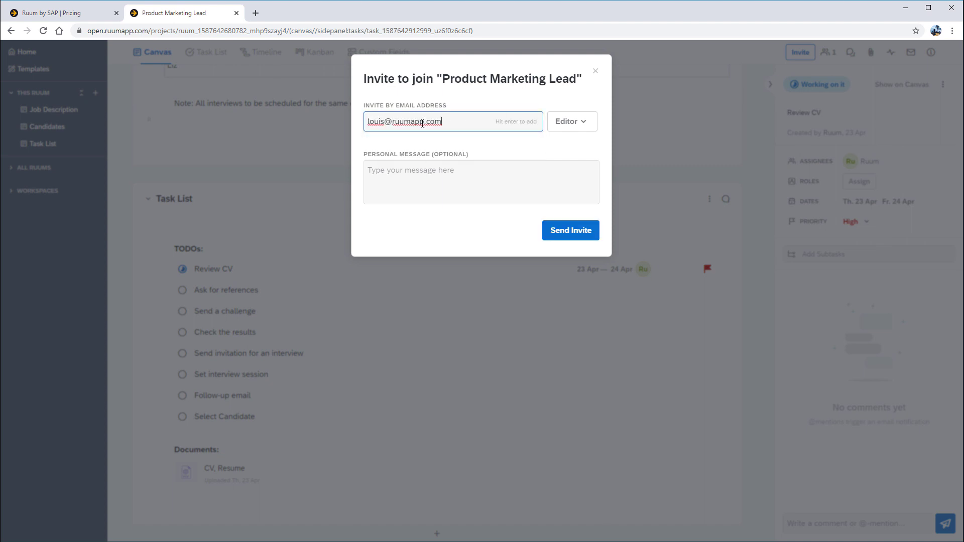
click(572, 127)
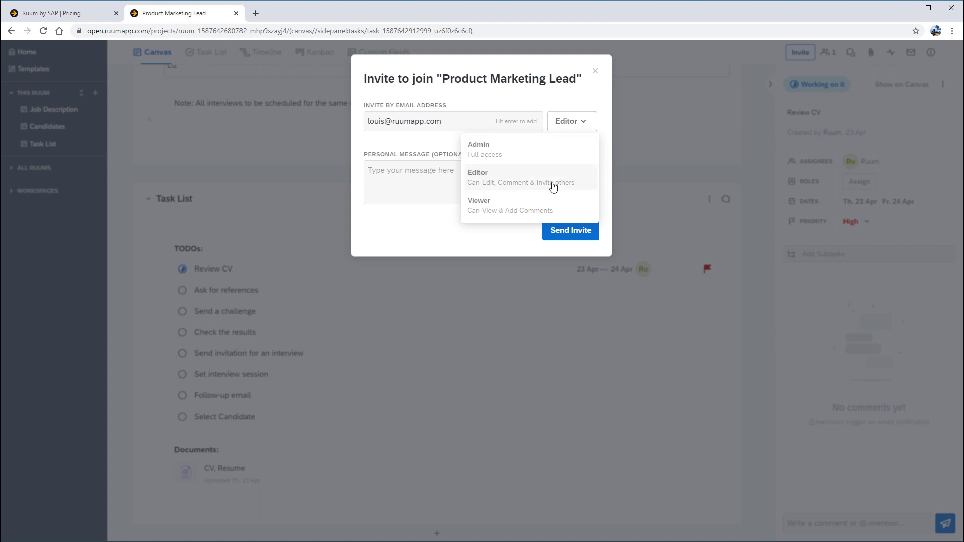
click(530, 151)
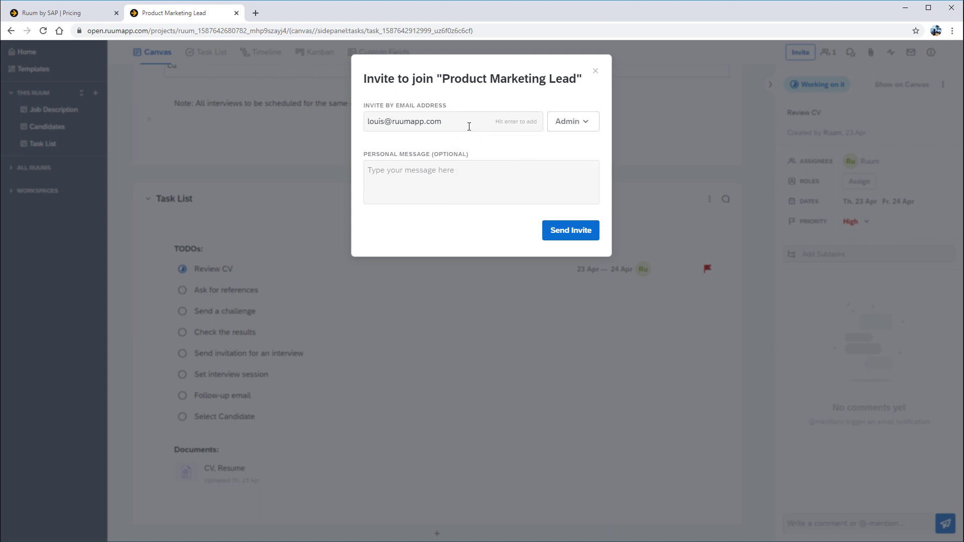
click(451, 130)
key(Return)
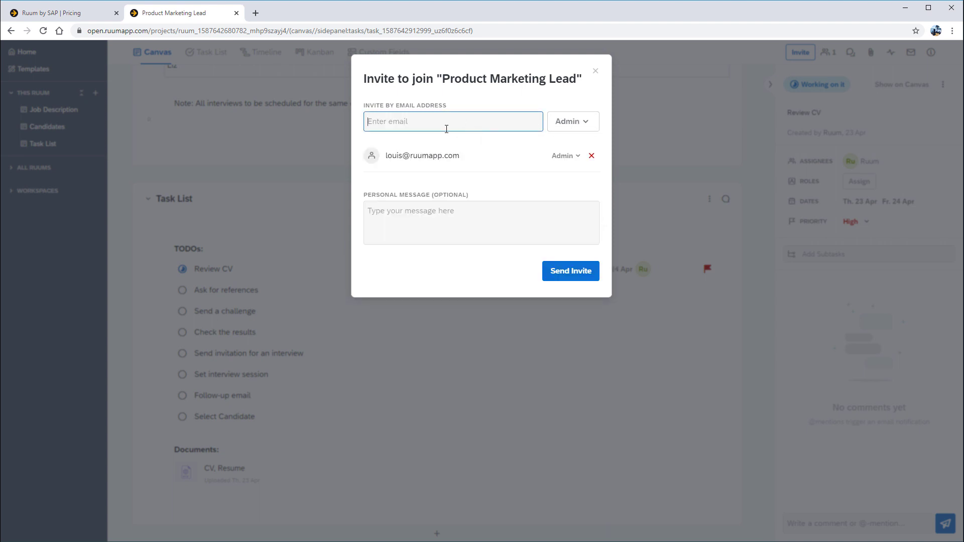
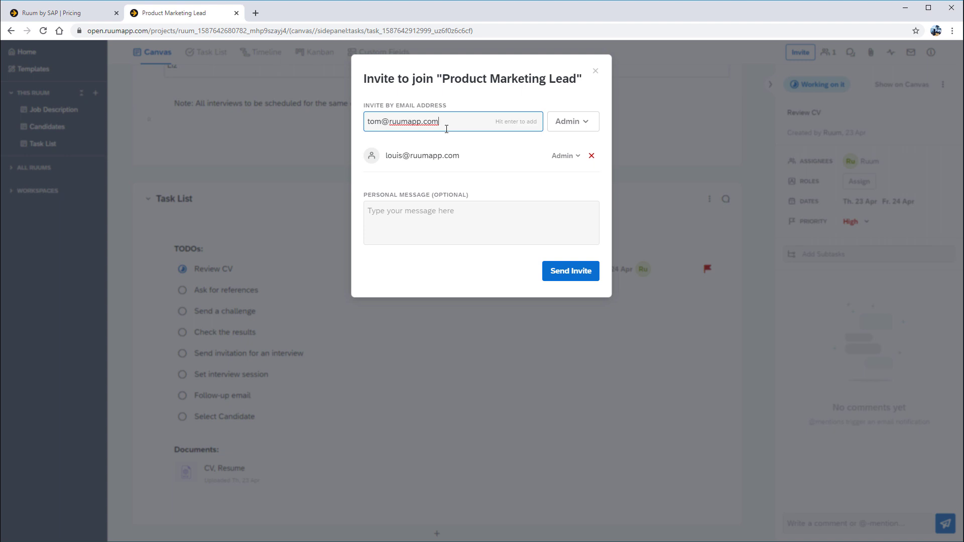
Add the second teammate's e-mail as a Viewer and send both invitations.
click(579, 124)
click(534, 207)
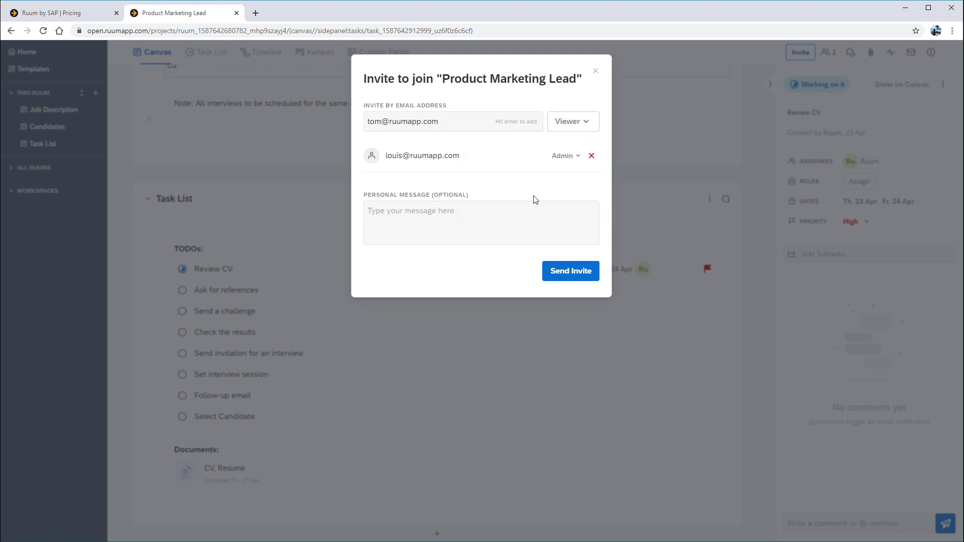
click(452, 123)
key(Return)
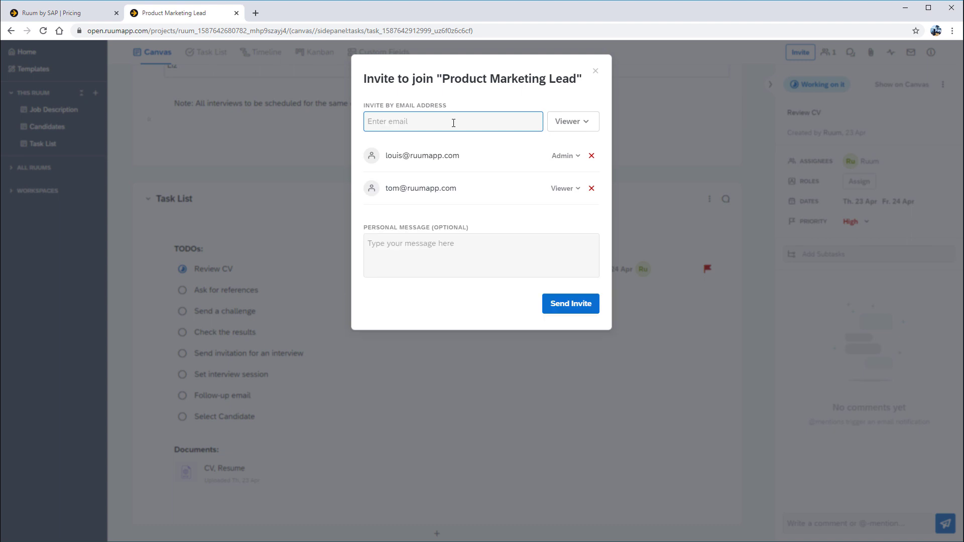
click(563, 306)
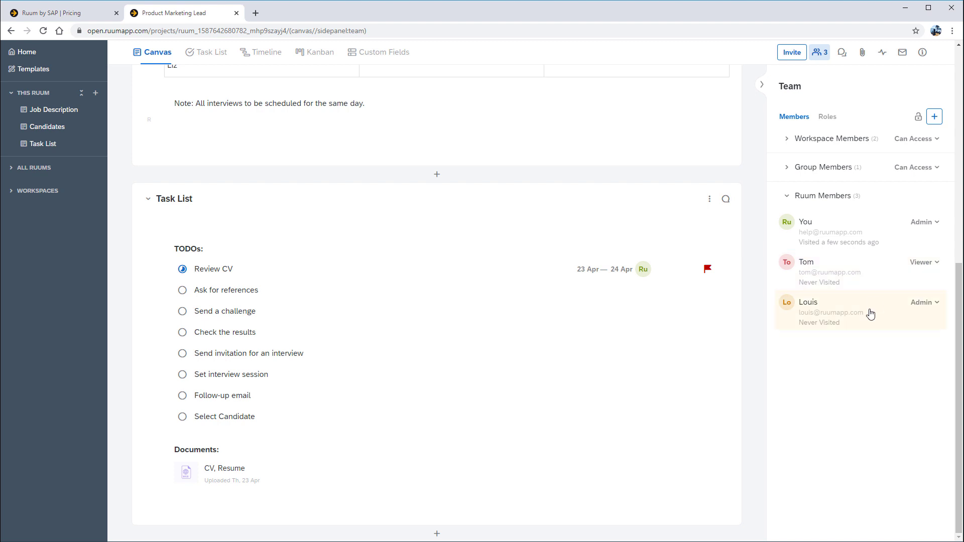
Change the Viewer member to Editor and restrict inviting to Admins only, then close the team list.
click(933, 265)
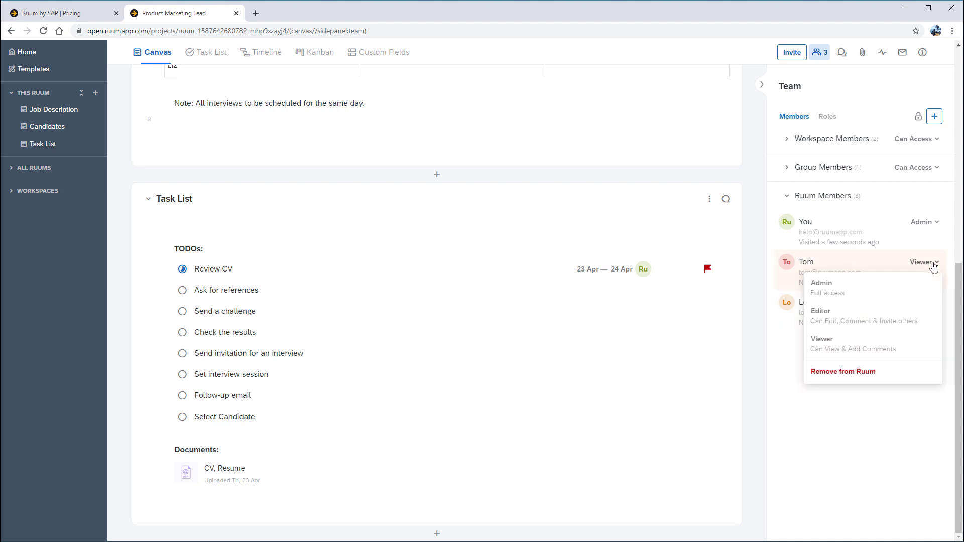
click(884, 327)
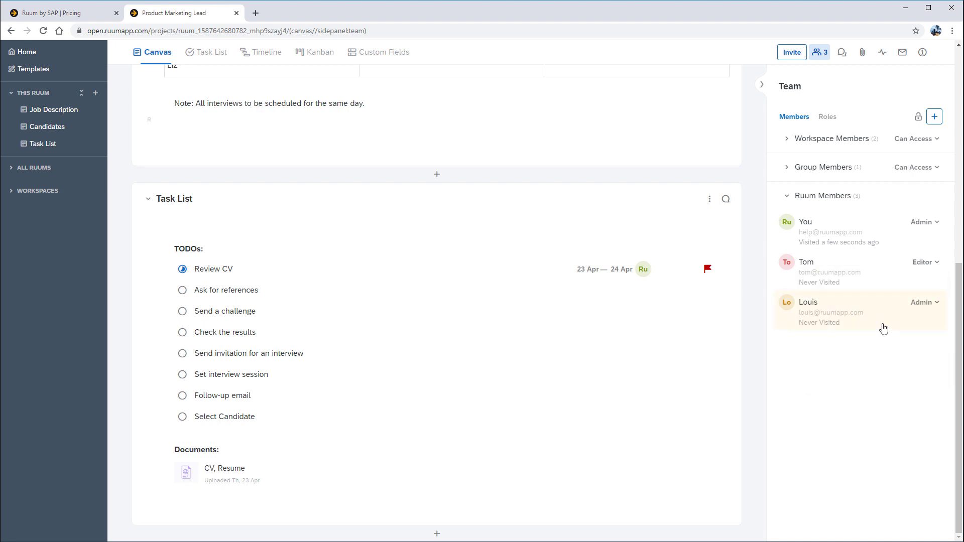
click(919, 117)
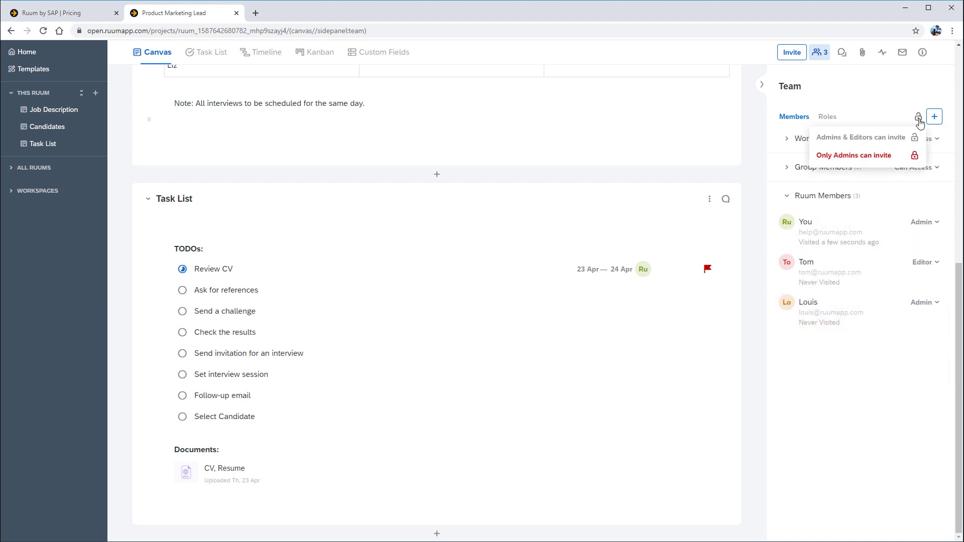
click(893, 157)
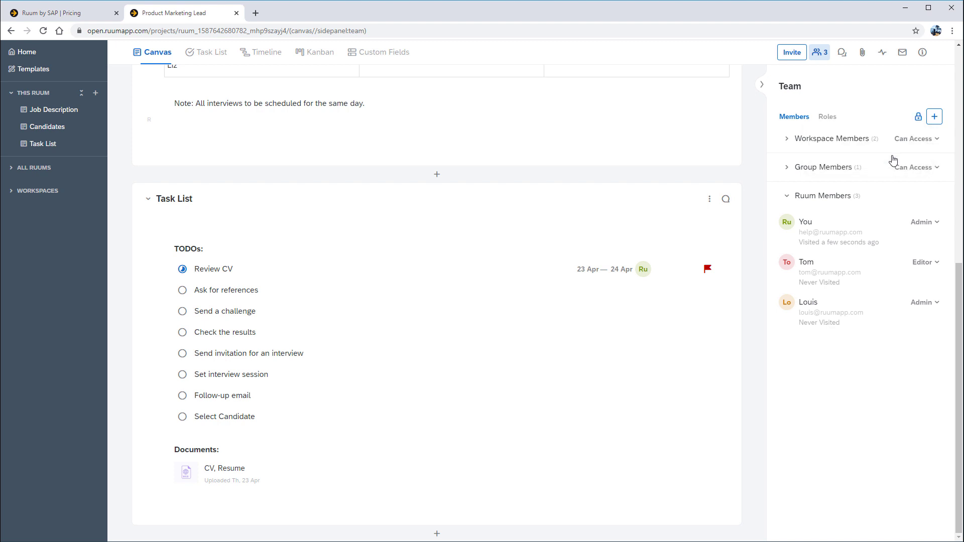
click(821, 56)
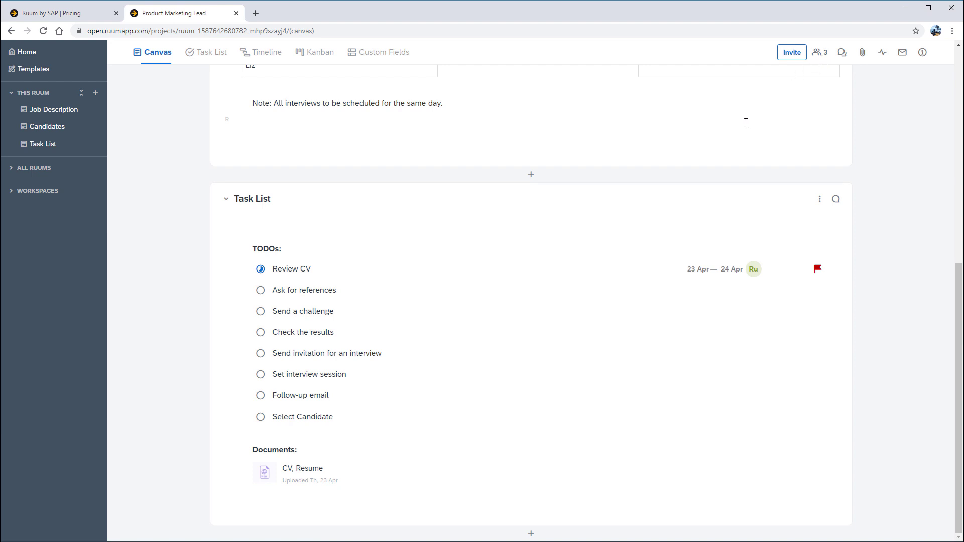
Add both teammates as additional assignees on Review CV.
click(752, 270)
click(759, 305)
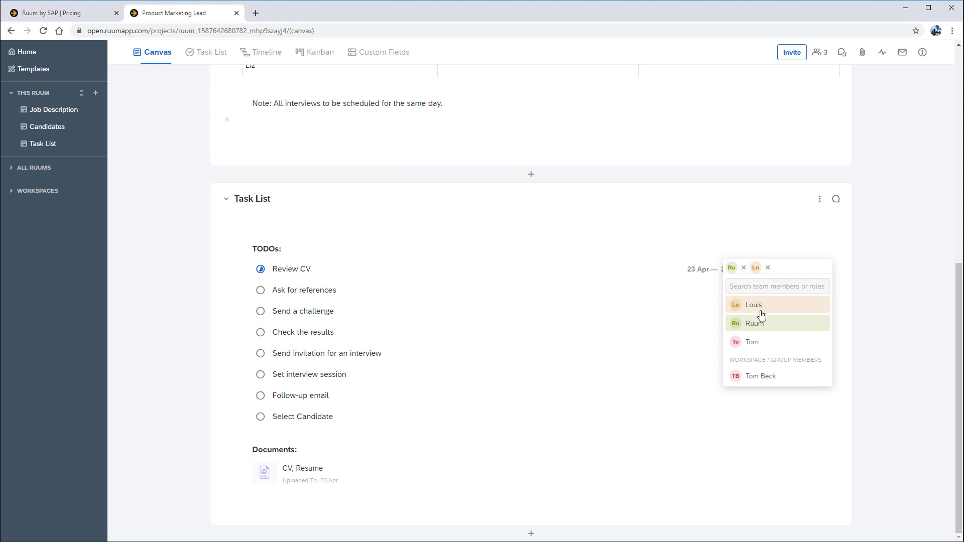
click(759, 345)
click(859, 265)
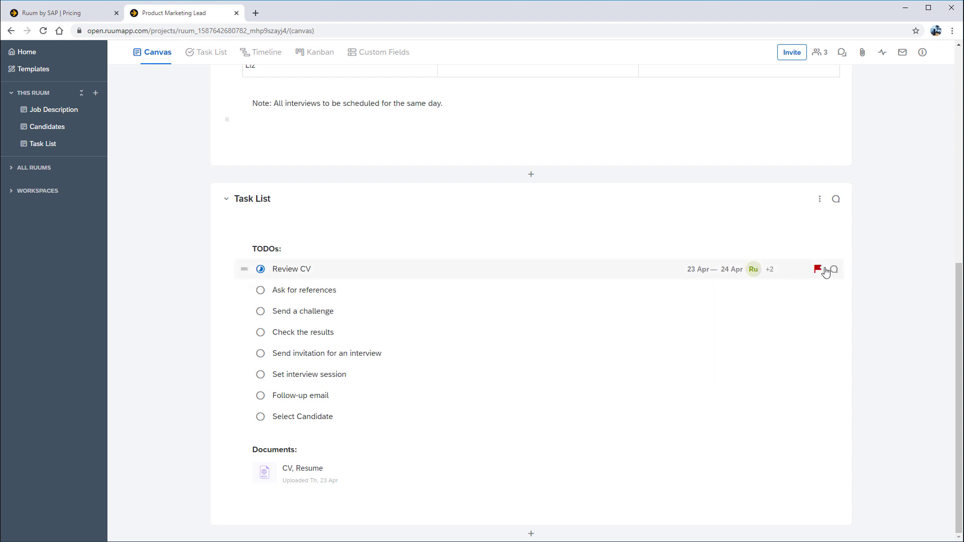
Comment 'Hi all - please take time to review our candidates for this role. Thanks.' on Review CV; move Ask for references below Check the results.
click(835, 271)
click(791, 523)
text(Hi a)
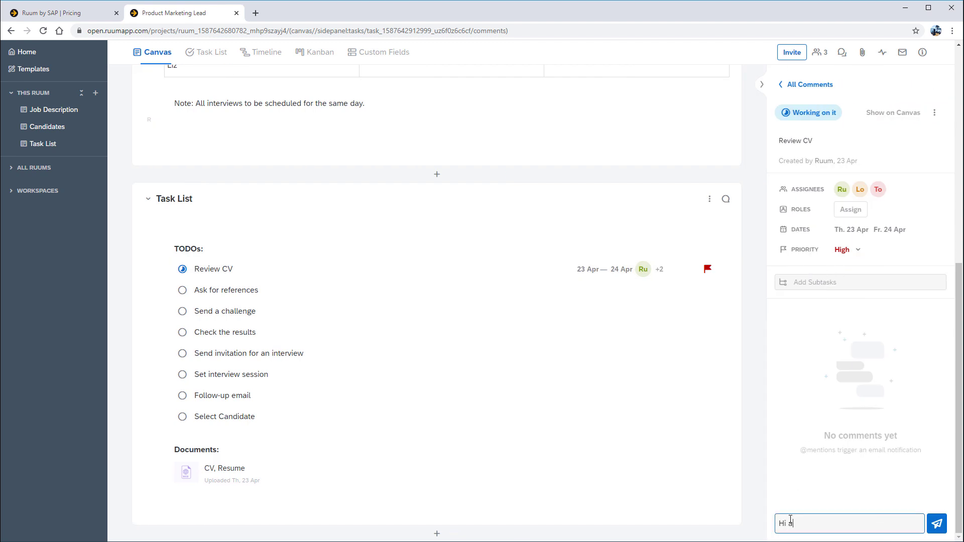
text(ll - please take time to review our candidates for th)
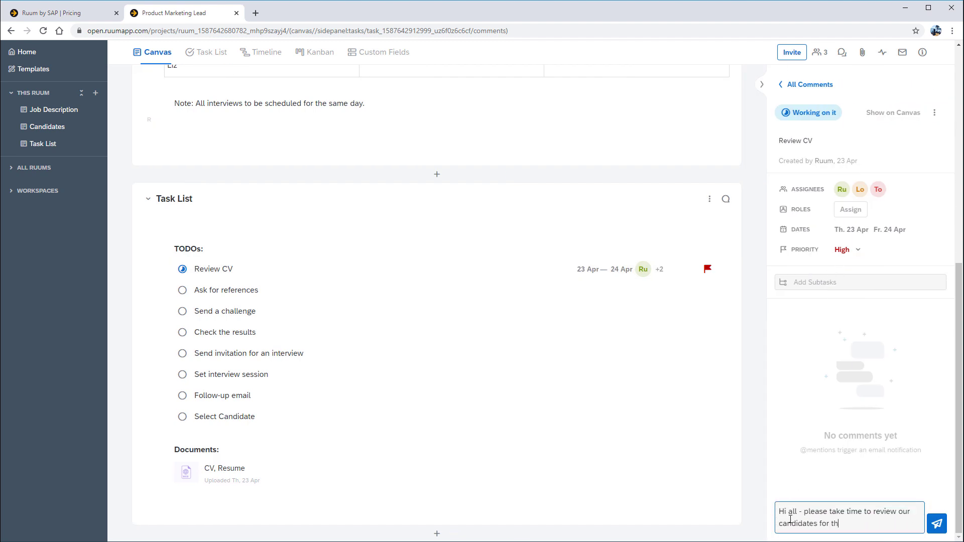
text(is role. Thanks.)
key(Return)
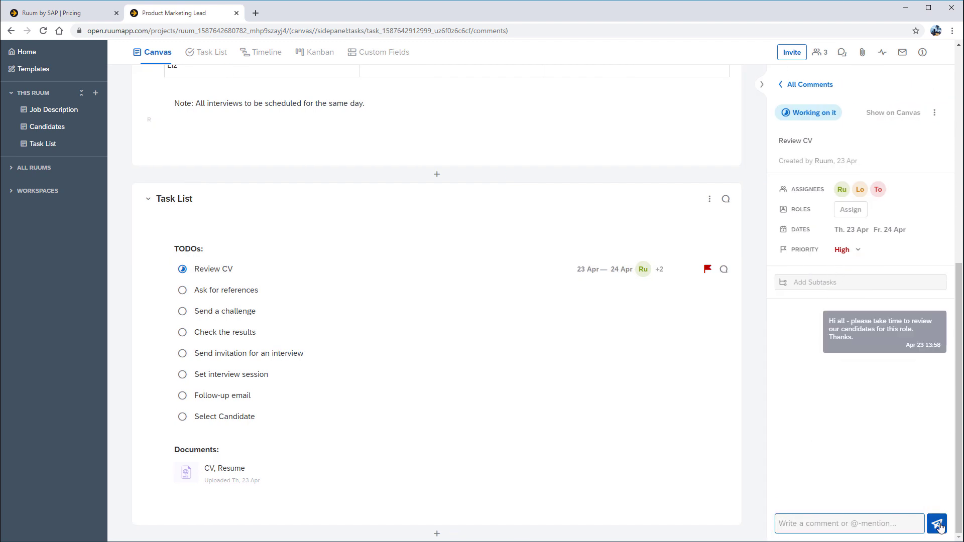
drag(166, 291, 170, 375)
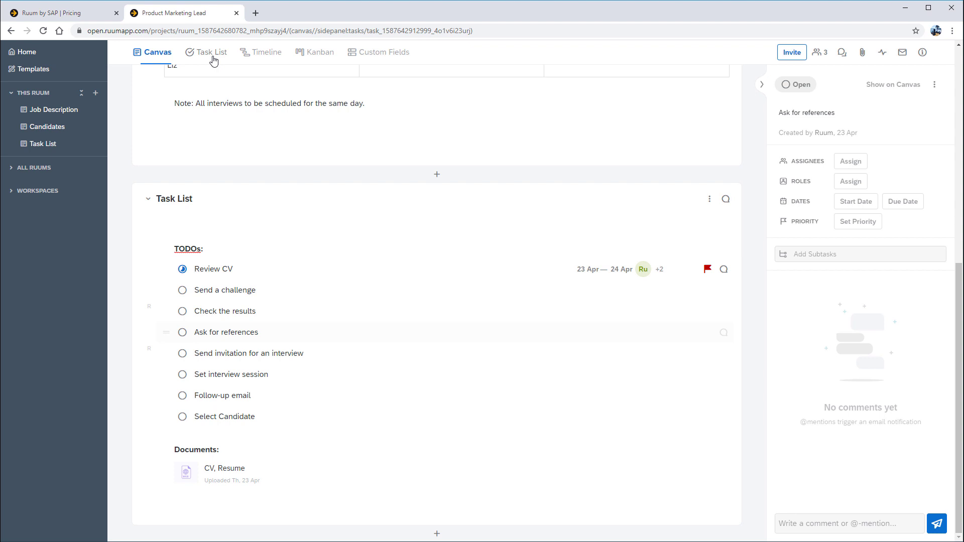
click(213, 60)
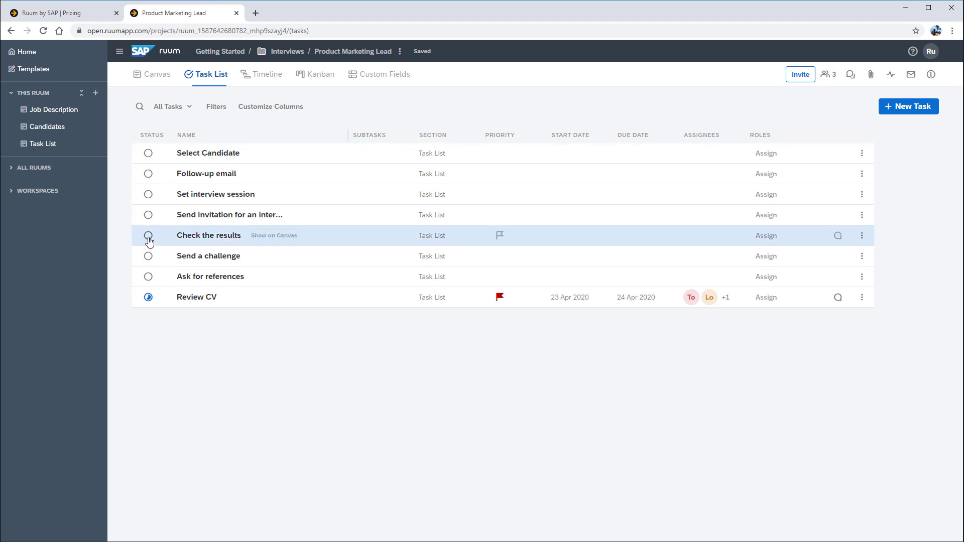
Set Send a challenge and Set interview session to Working on it in the task table.
click(150, 257)
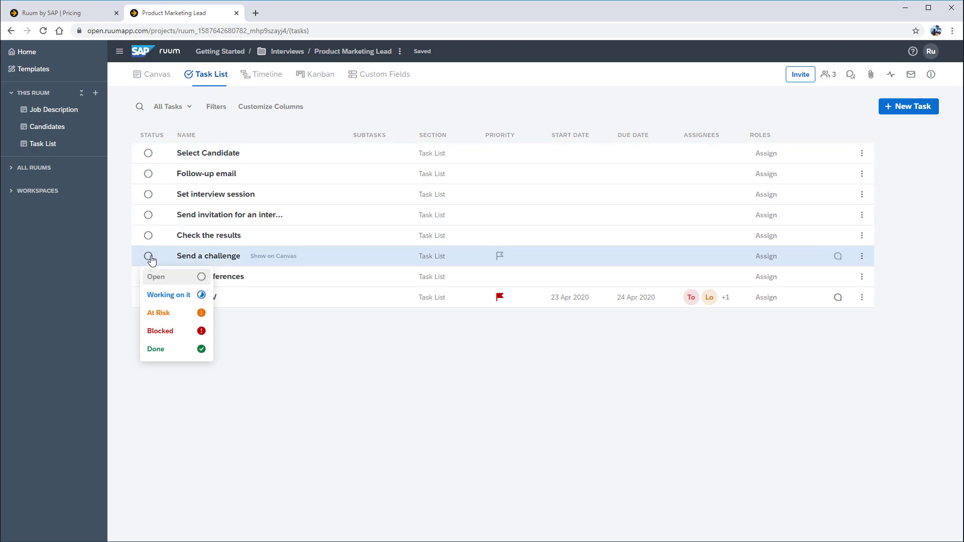
click(163, 297)
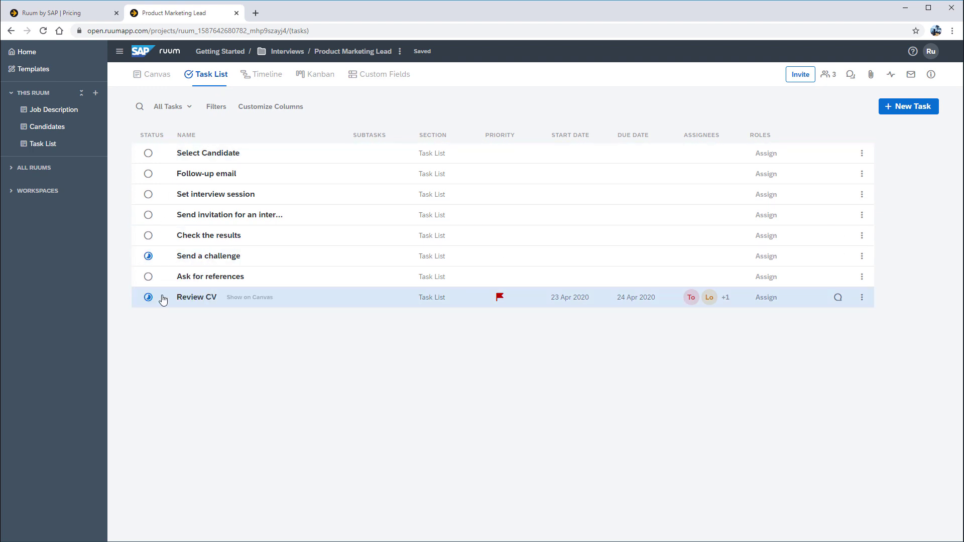
click(148, 195)
click(160, 234)
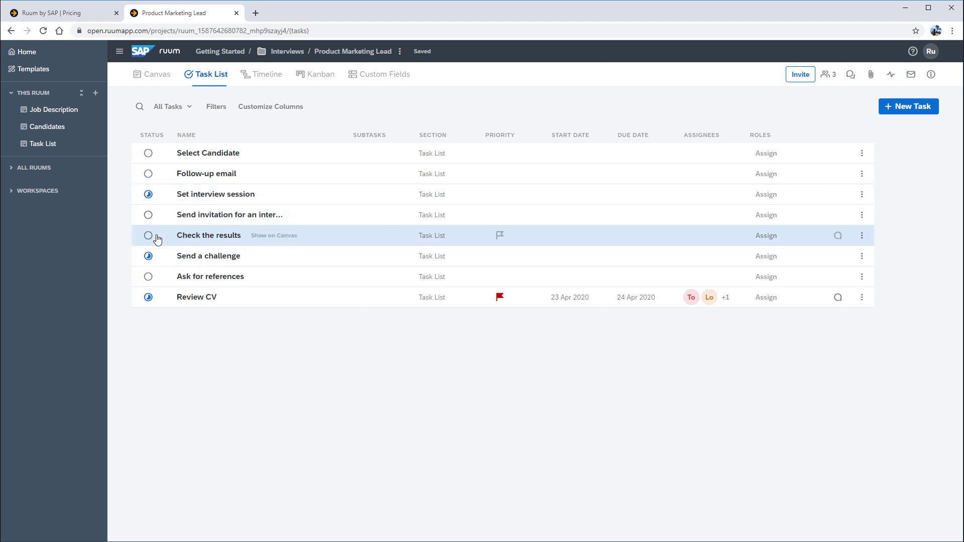
On the timeline, drag Send a challenge from Thu 23 to Fri 24, then view the Kanban board.
click(266, 81)
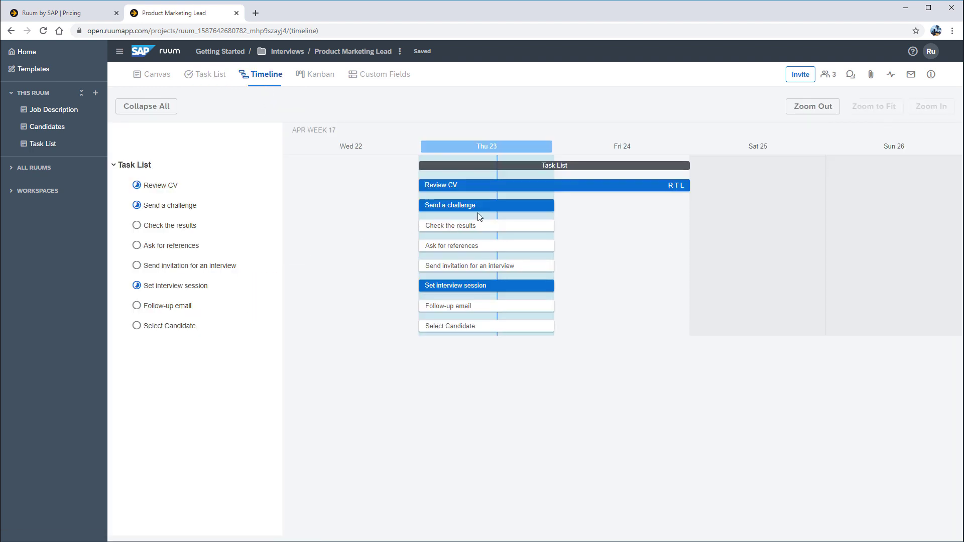
drag(480, 205, 616, 203)
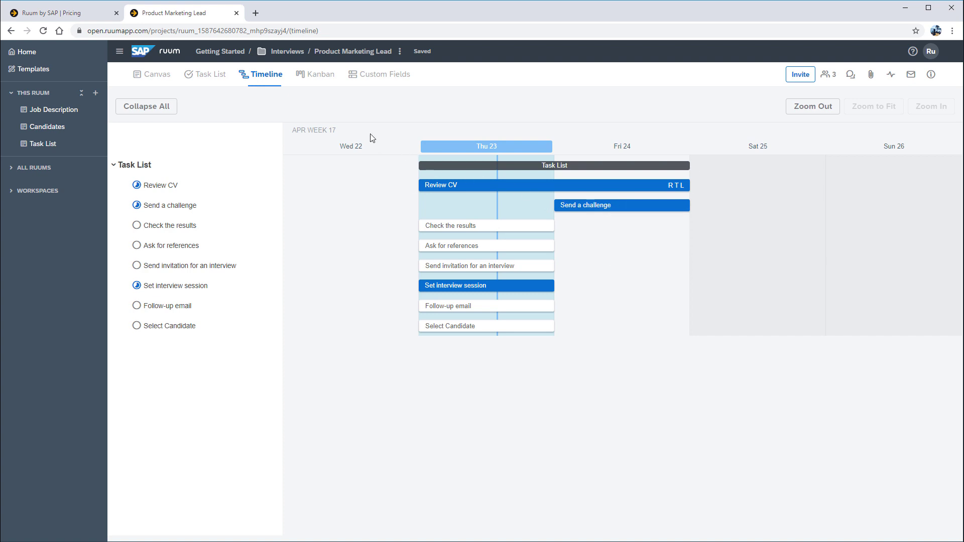
click(317, 79)
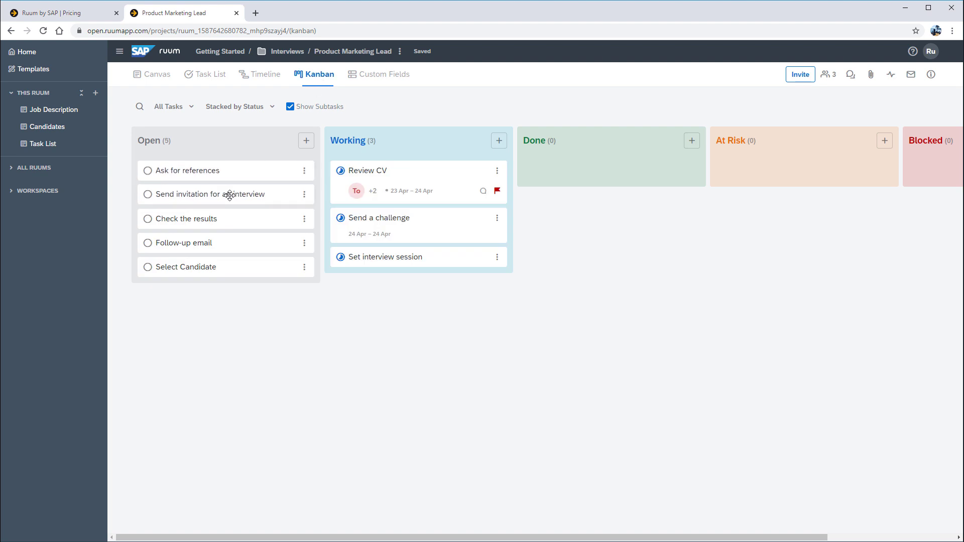
Drag the Send invitation for an interview card into Done on the Kanban board, then return to the canvas.
drag(219, 194, 639, 163)
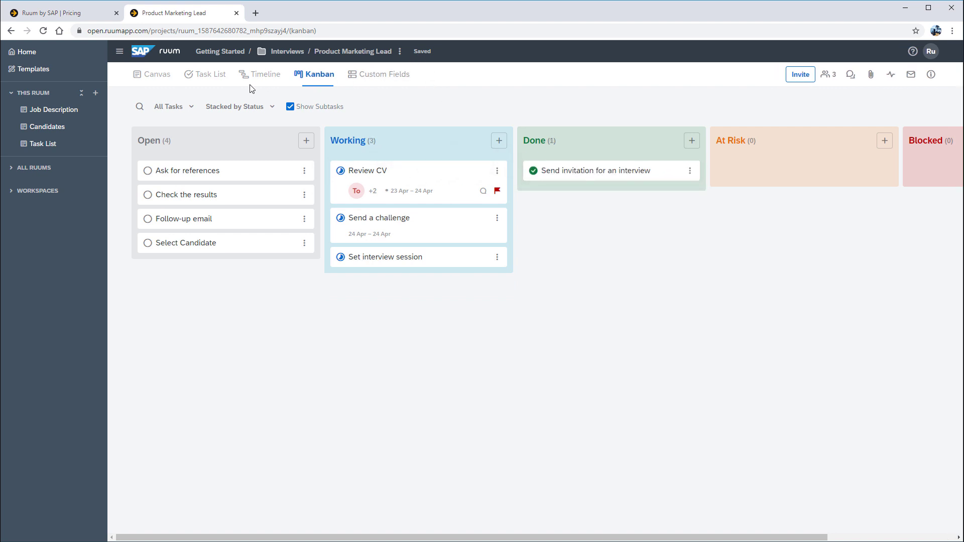
click(157, 80)
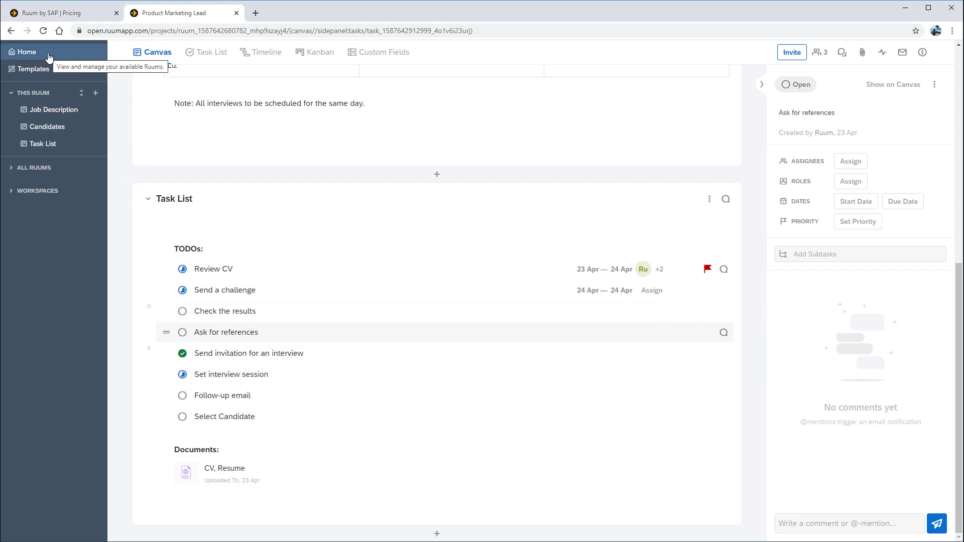
In the Interviews group list, mark Product Marketing Lead as On Track.
scroll(136, 78, up, 5)
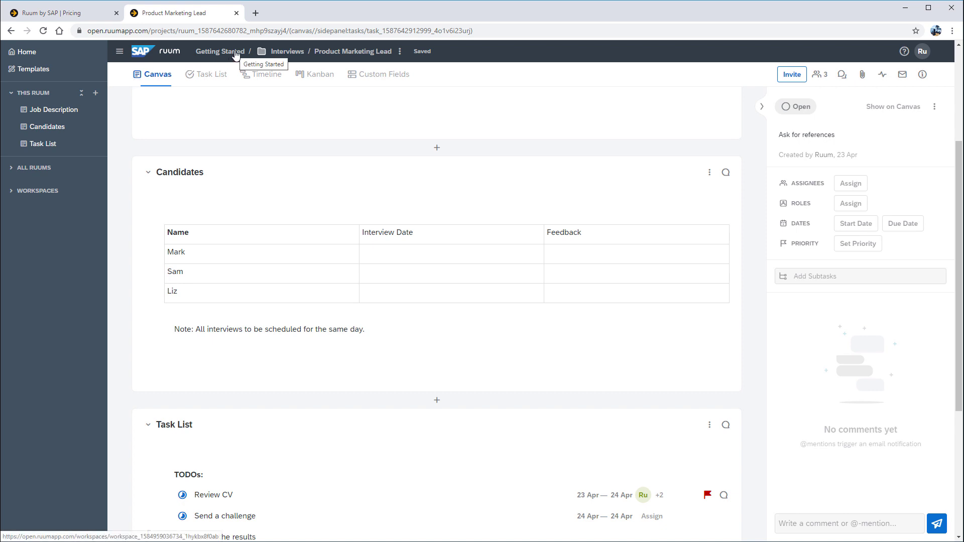
click(280, 53)
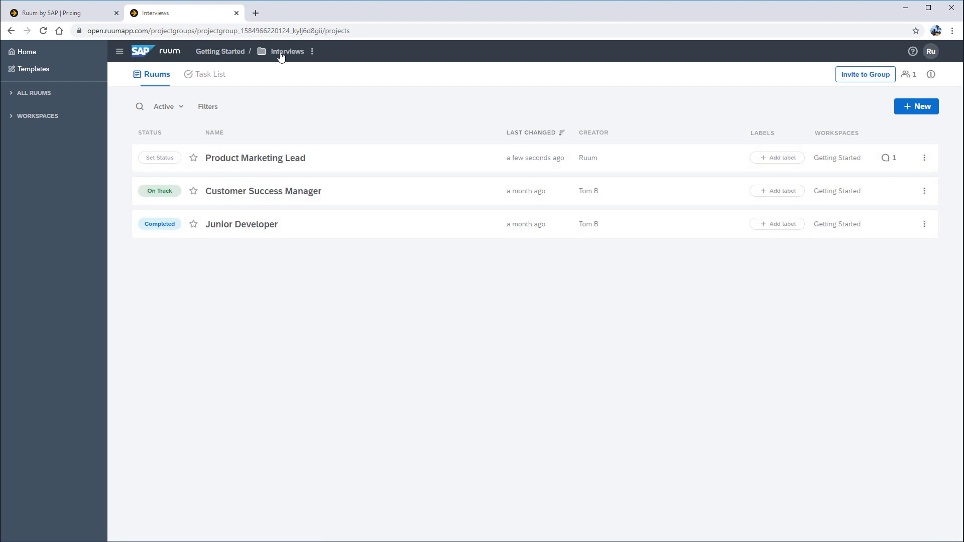
click(173, 159)
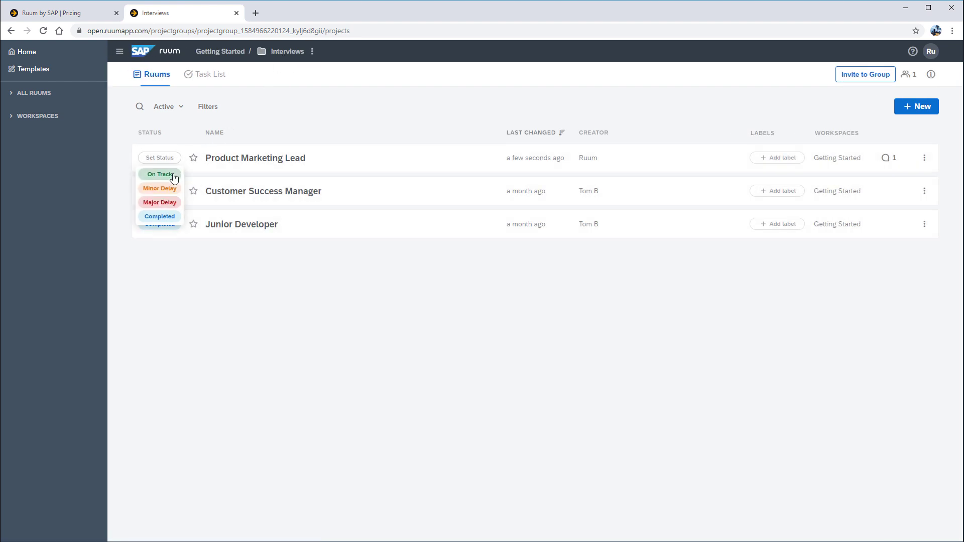
click(174, 178)
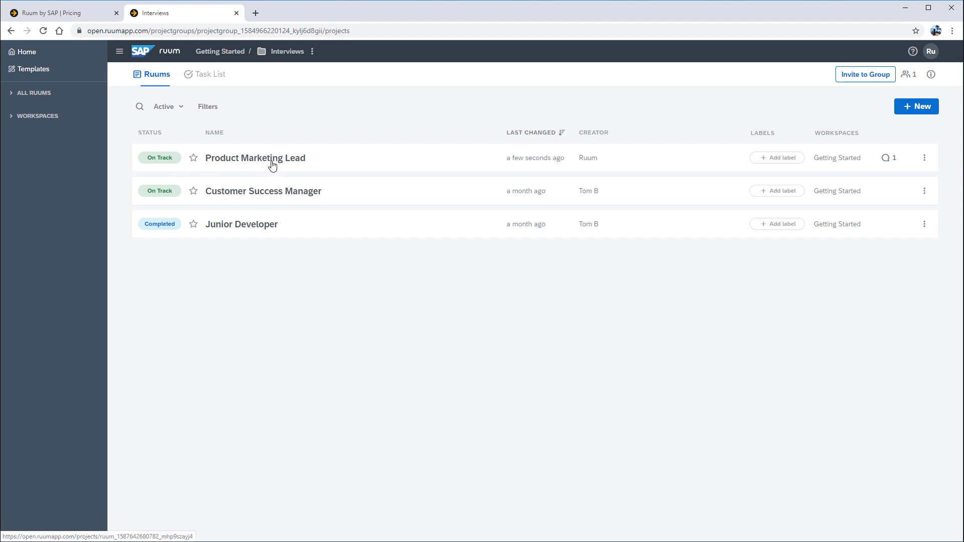
Browse Getting Started and Open Positions, then go Home and open Interviews > Product Marketing Lead.
click(216, 52)
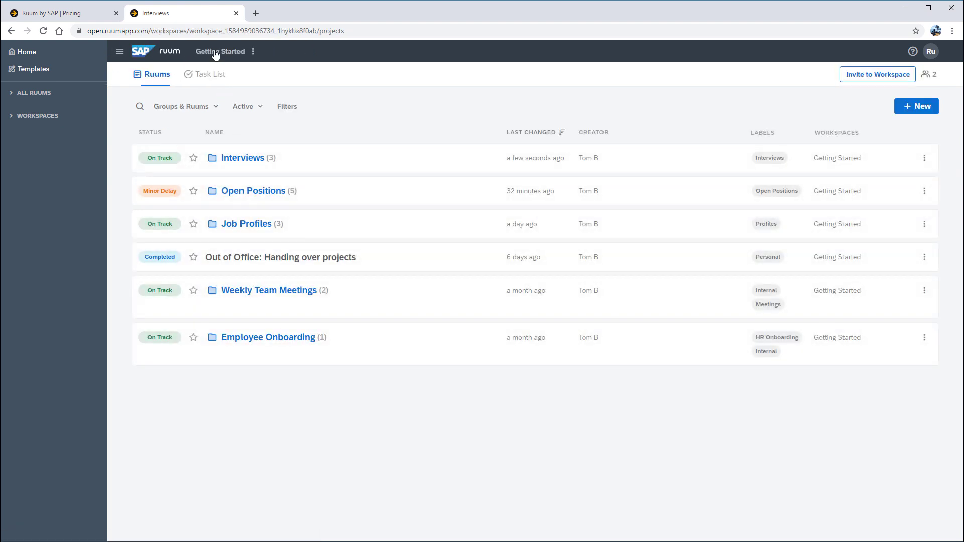
click(258, 201)
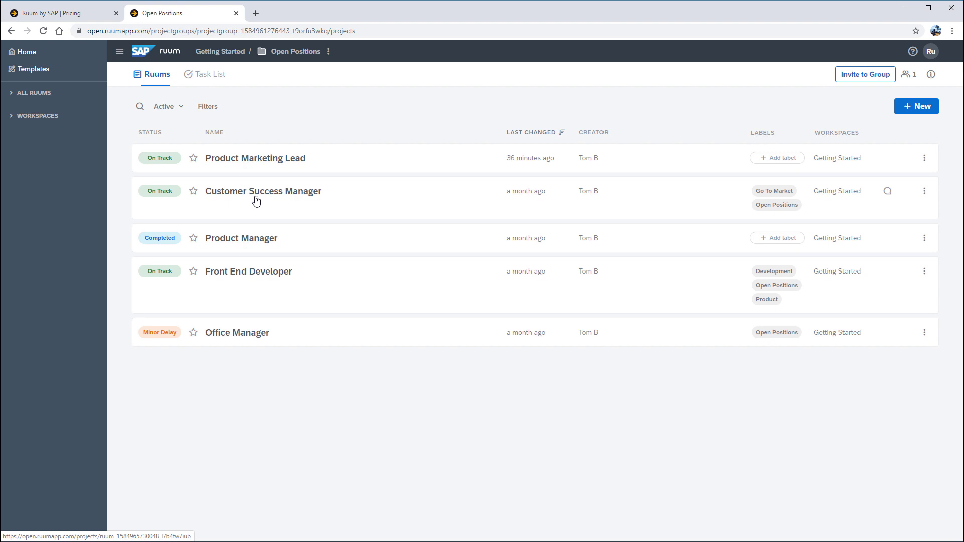
click(55, 57)
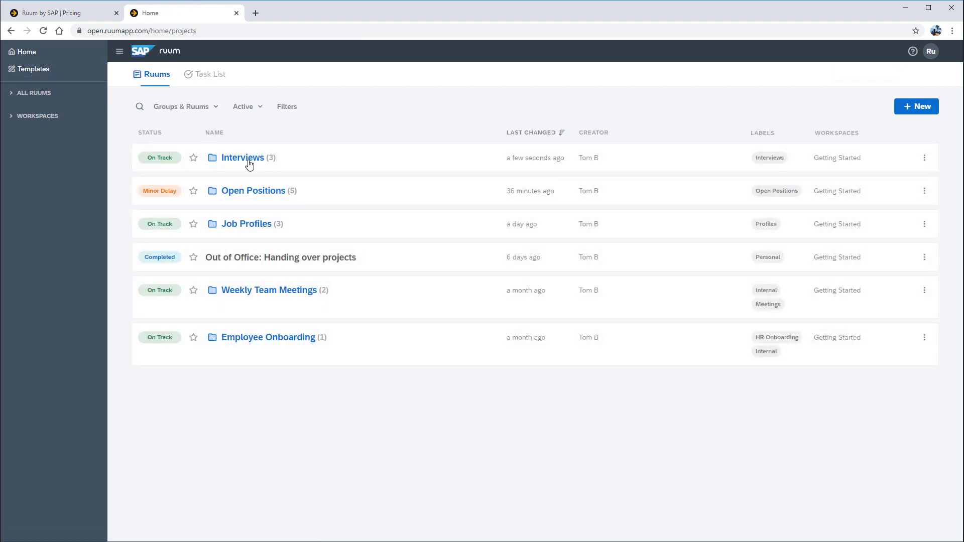
click(247, 160)
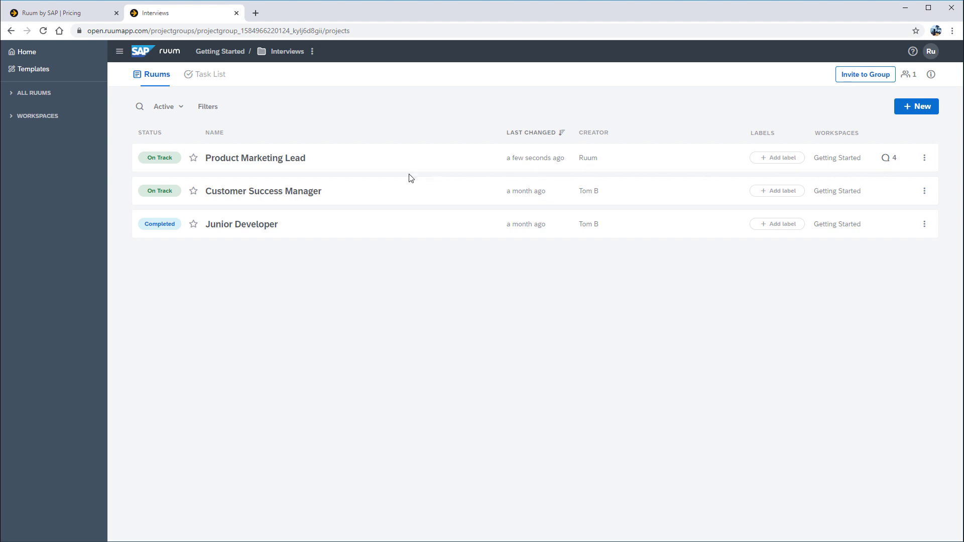
click(265, 160)
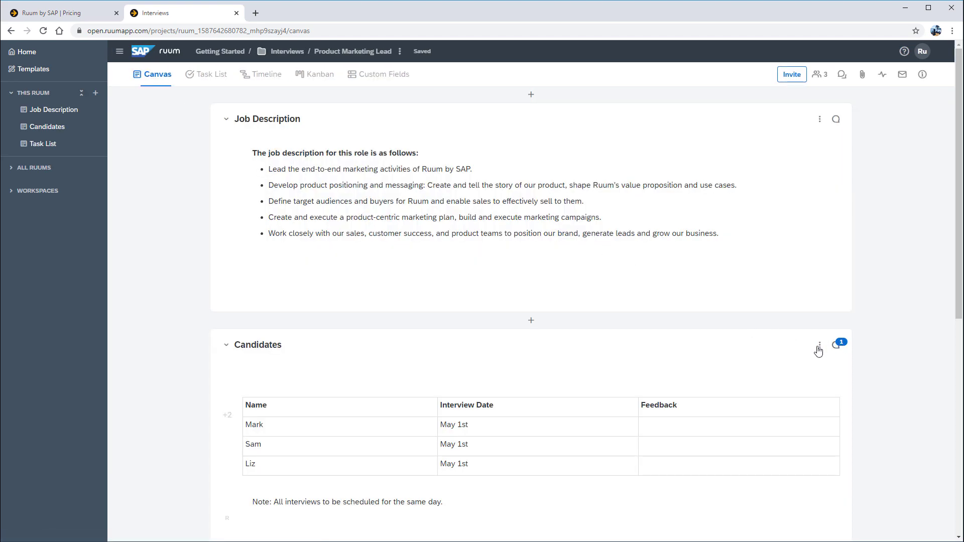
Show the team panel and read comments on Candidates, Review CV, Send invitation for an interview and Send a challenge.
scroll(754, 324, down, 3)
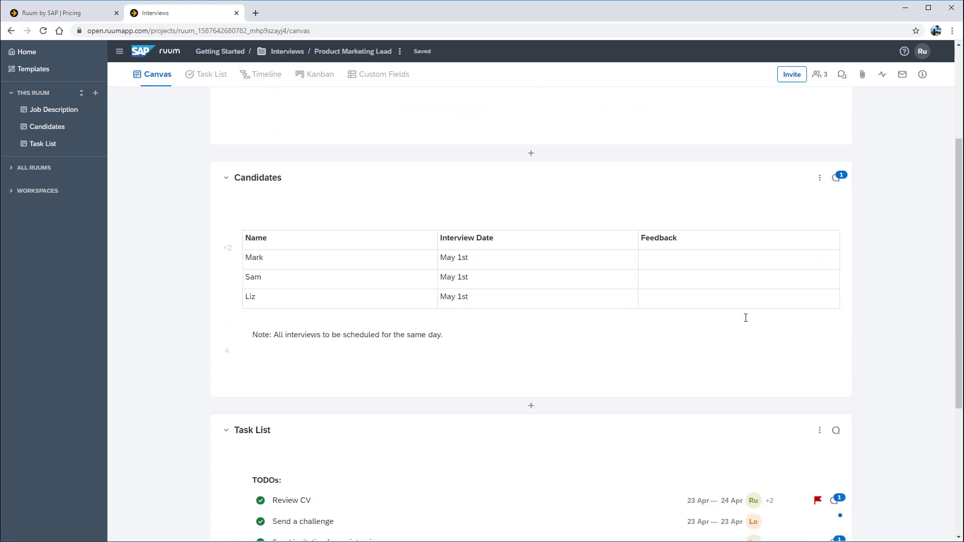
click(227, 250)
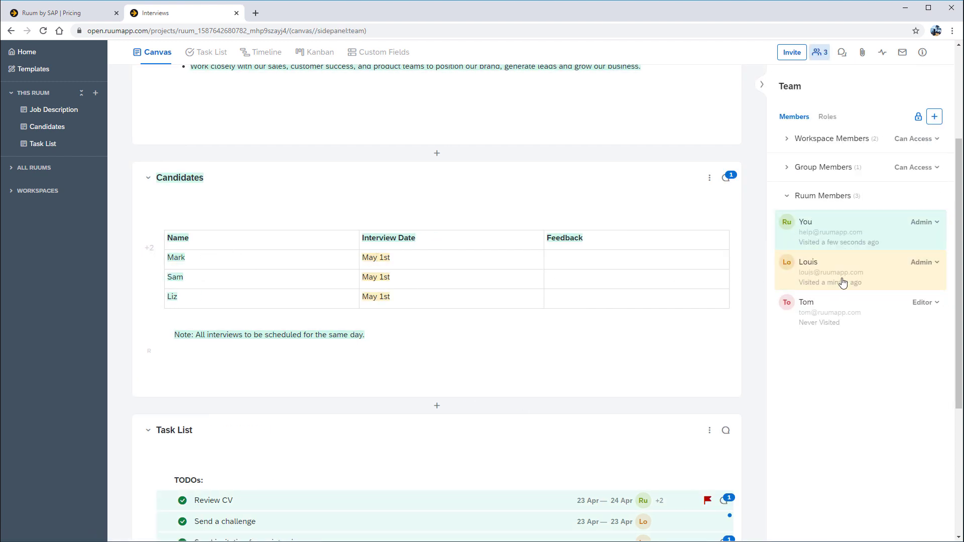
click(726, 178)
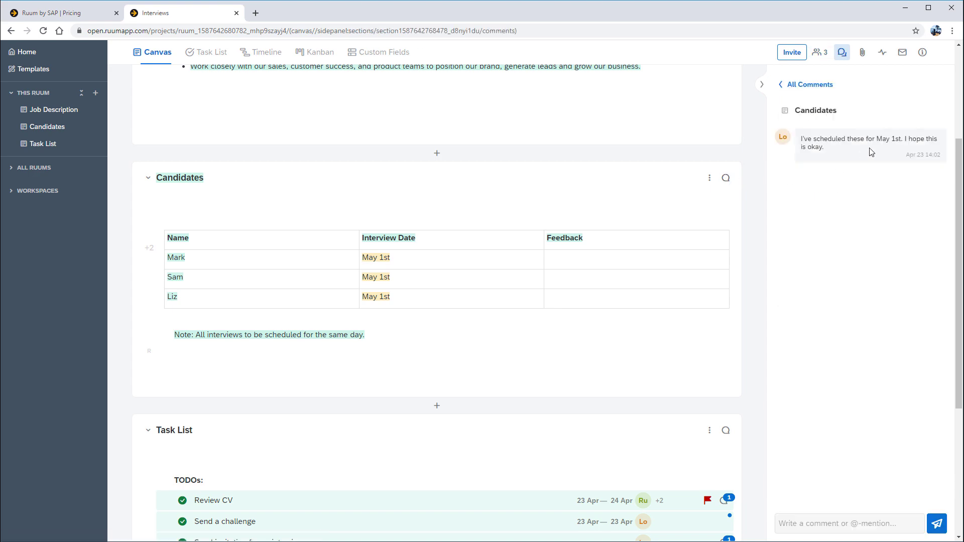
scroll(719, 191, down, 2)
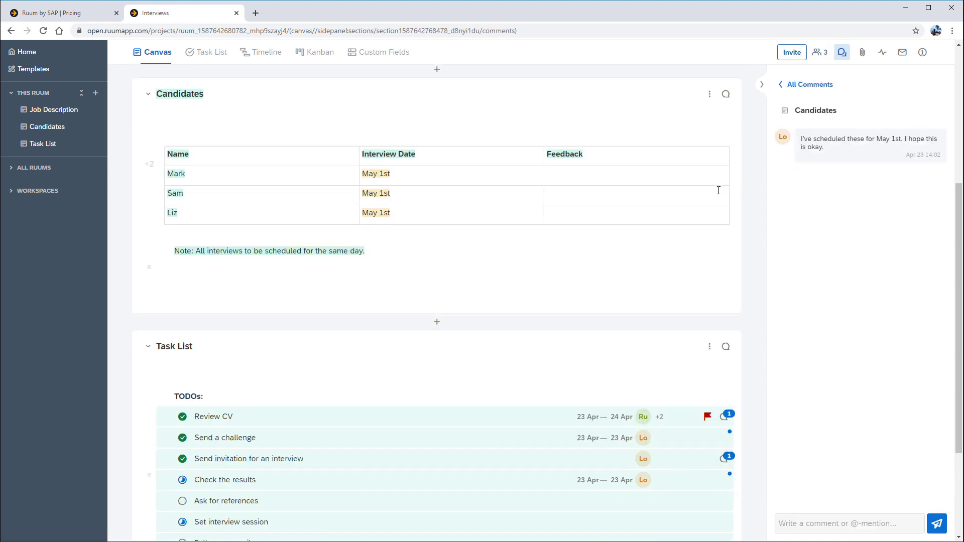
scroll(719, 190, down, 3)
click(723, 291)
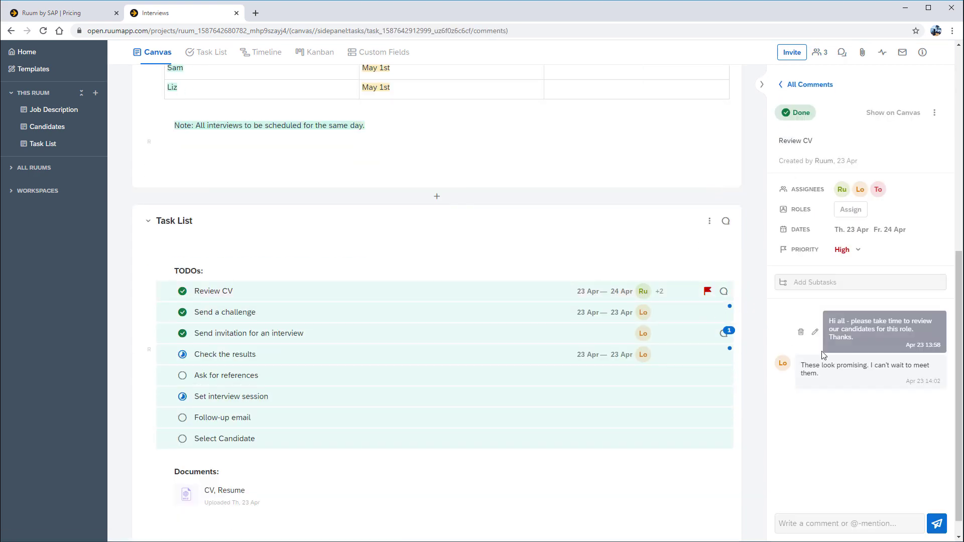
click(723, 333)
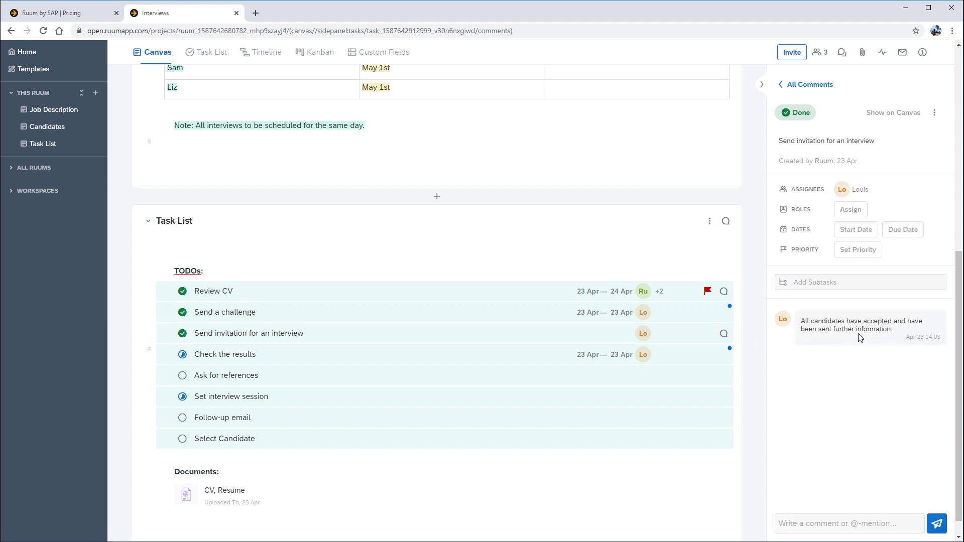
click(724, 312)
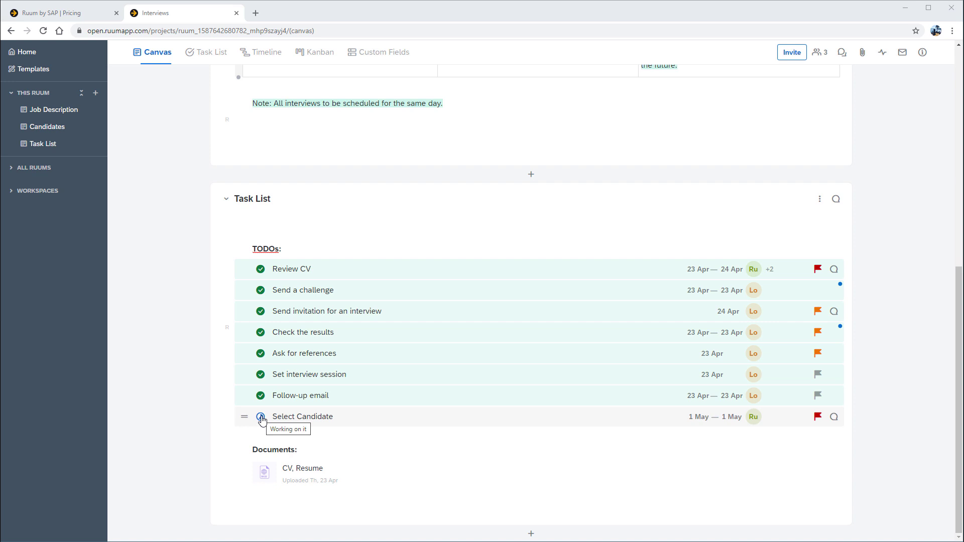
Mark Select Candidate as Done and comment that the chosen candidate will join the team.
click(261, 418)
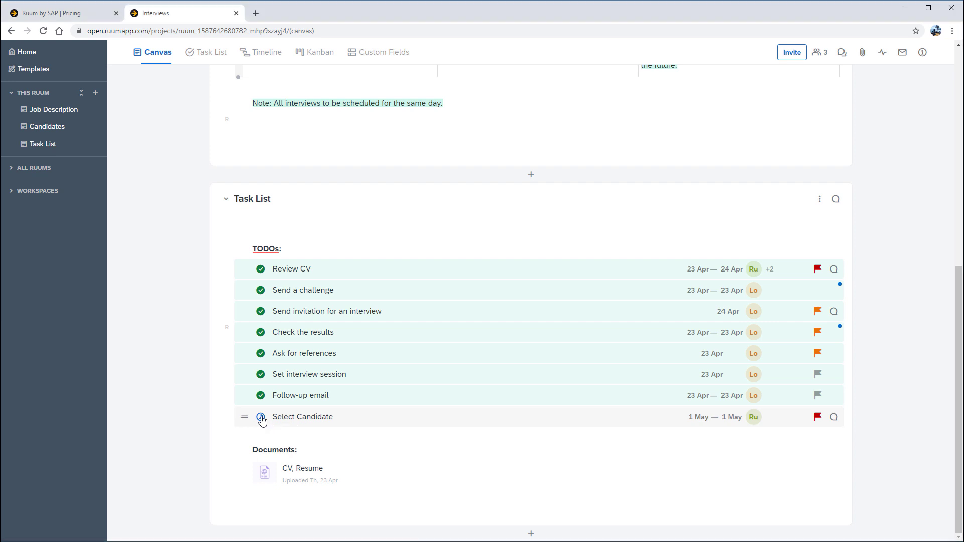
click(269, 445)
click(343, 417)
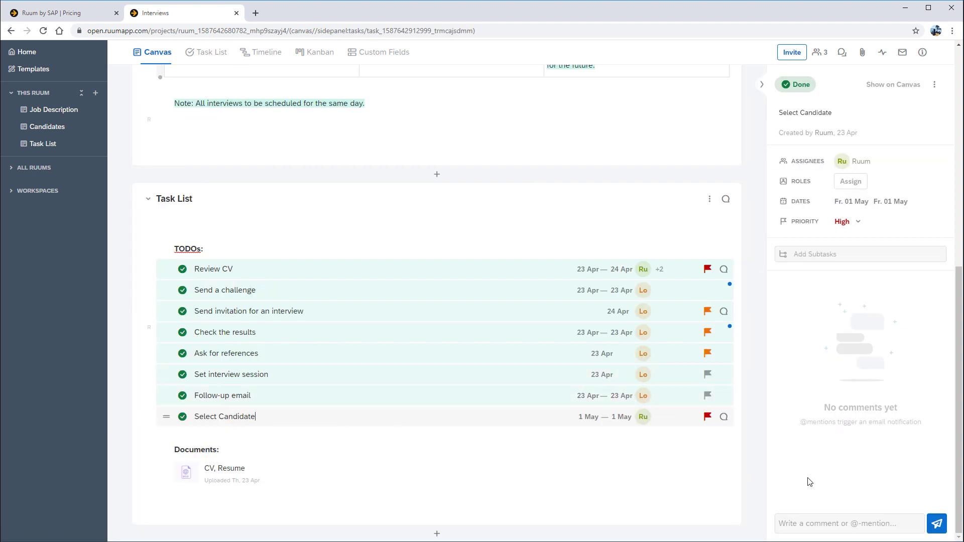
click(824, 523)
text(Great news, Sam will be joining our team.)
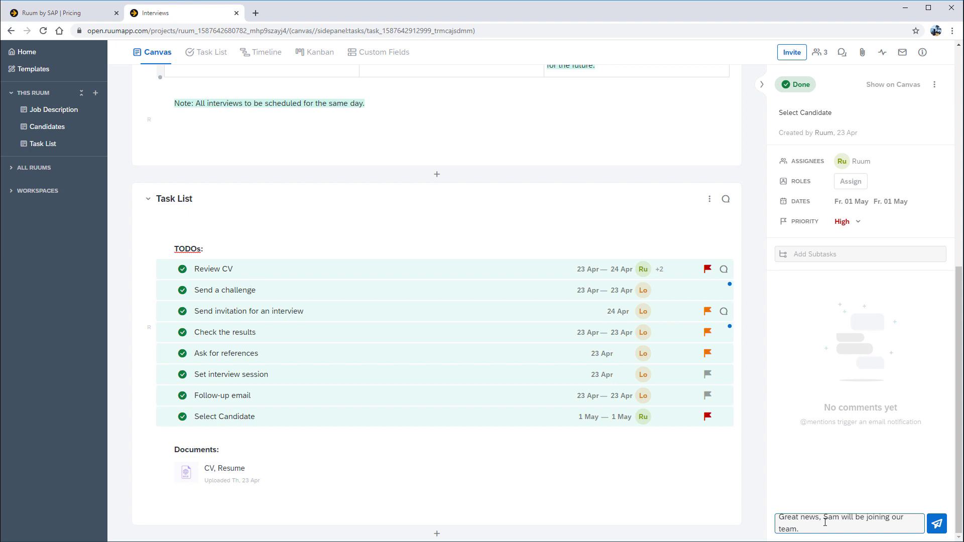
key(Return)
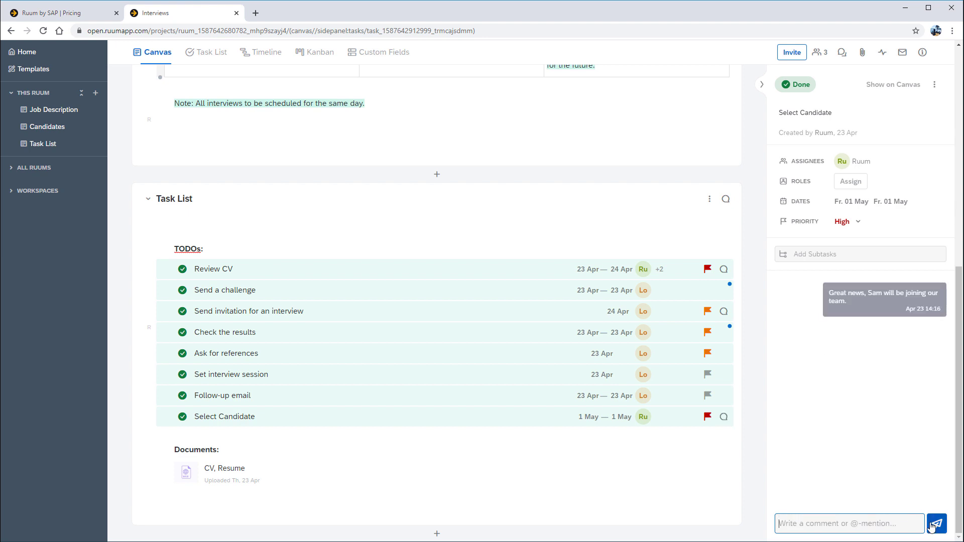
Add the subtask 'inform HR and send contract' and set it to Working on it.
click(804, 254)
text(inform HR)
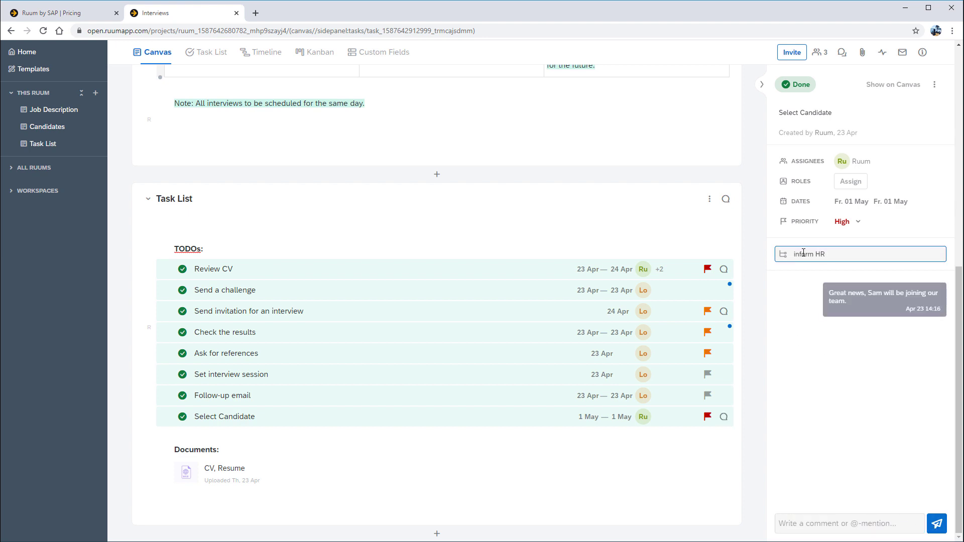
text( and send contract)
key(Return)
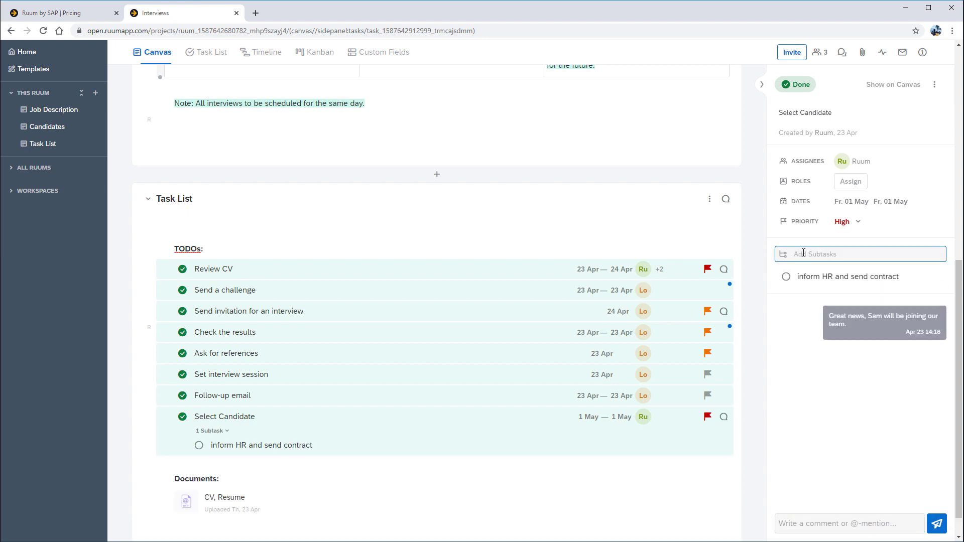
click(787, 277)
click(811, 316)
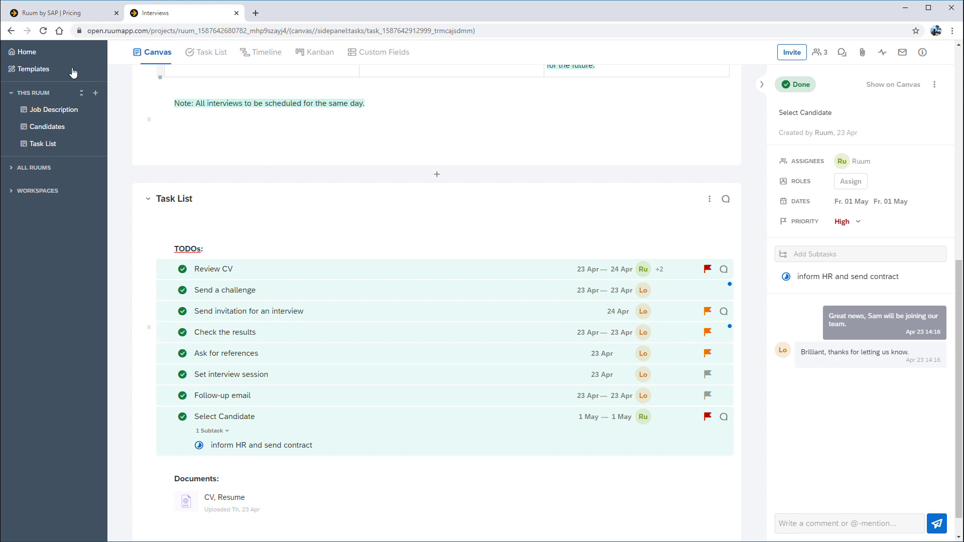
From the Templates library, choose Create Ruum on the New Employee Onboarding template.
click(46, 53)
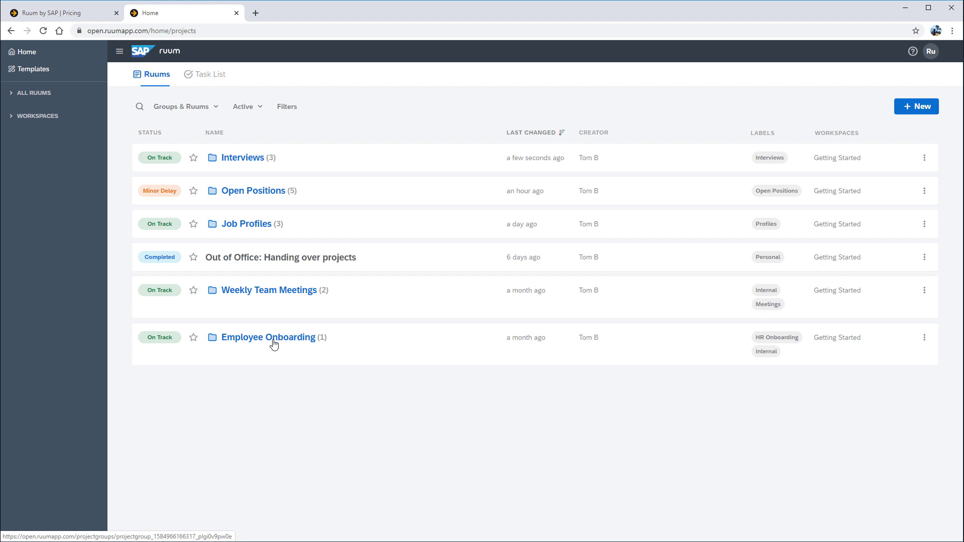
click(68, 74)
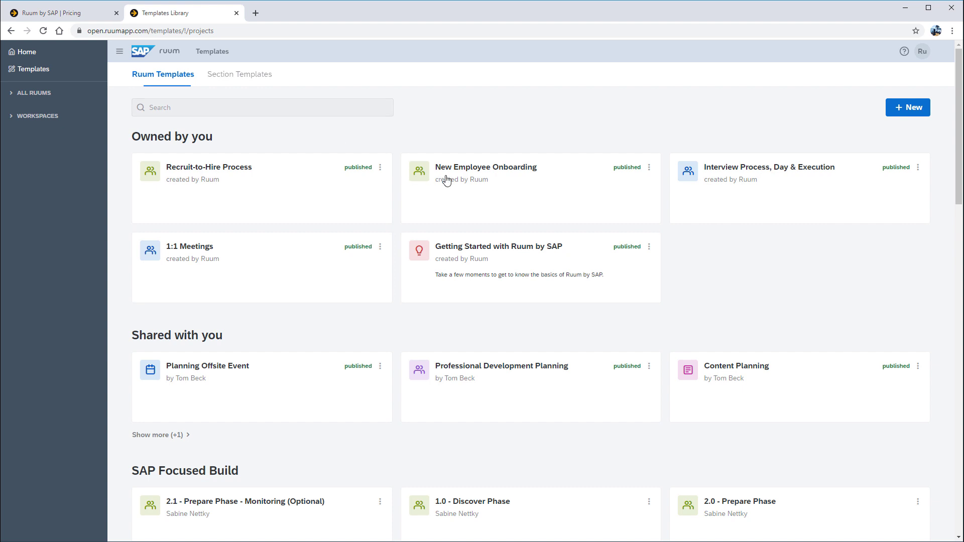
click(650, 171)
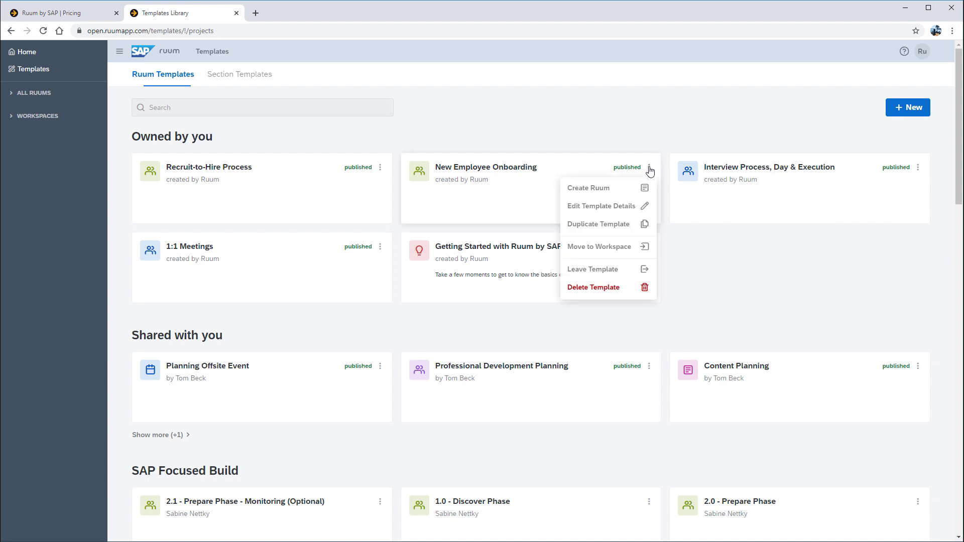
click(617, 193)
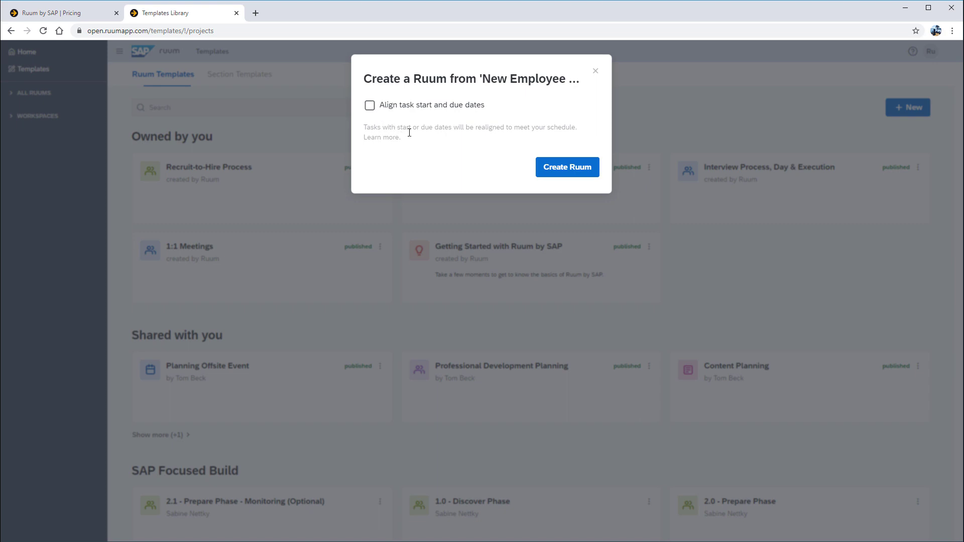
Create the ruum, append the new hire's name to its title, and replace the intro with a welcome line.
click(568, 168)
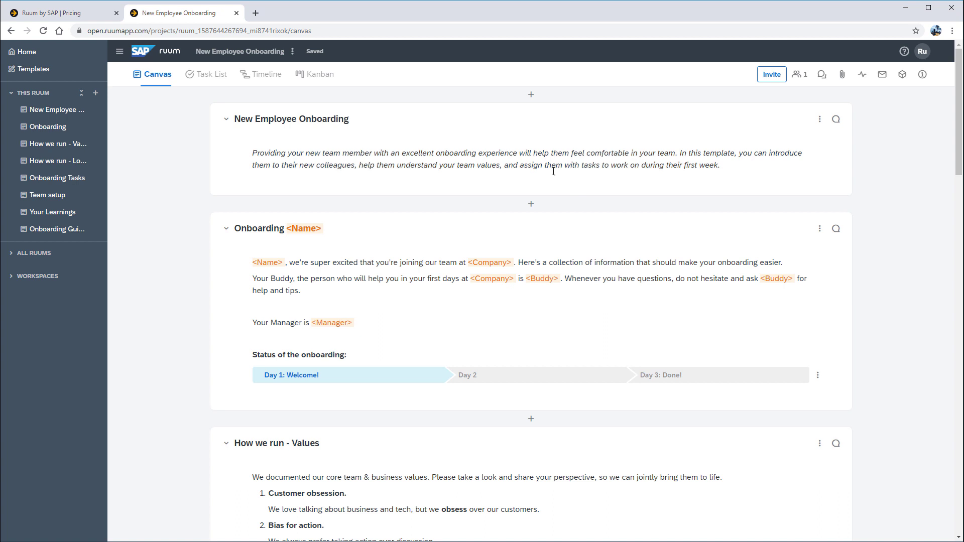
click(281, 53)
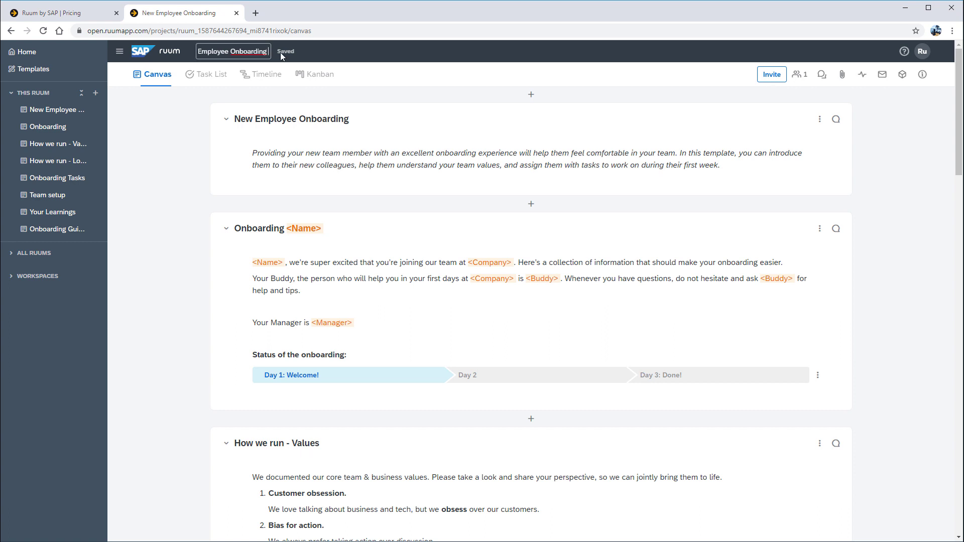
text(- Sam)
key(Return)
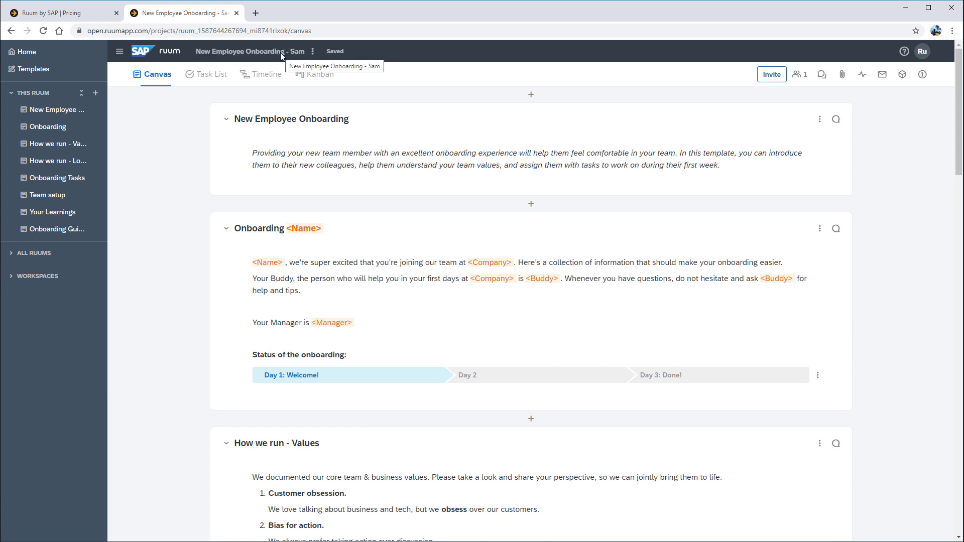
triple_click(269, 151)
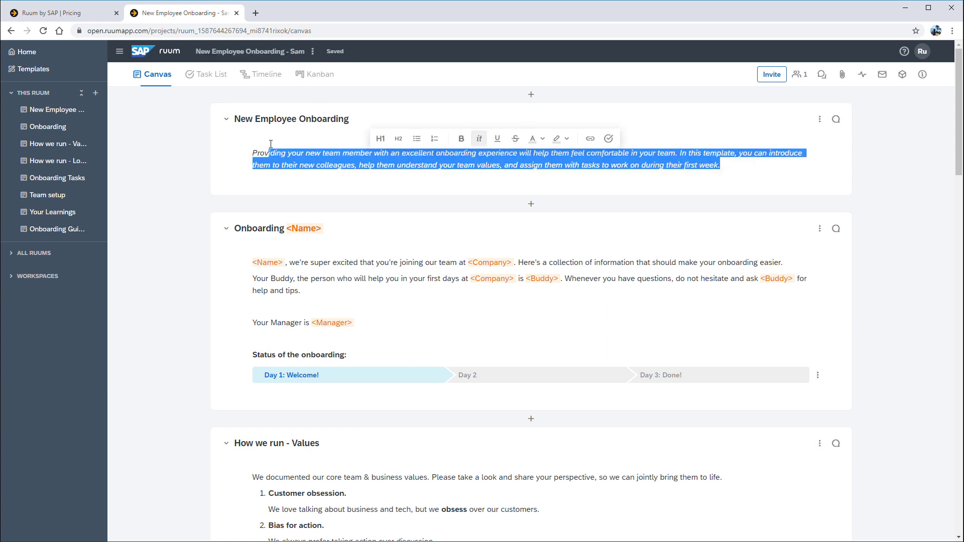
key(BackSpace)
text(Welcome to our team, Sam!)
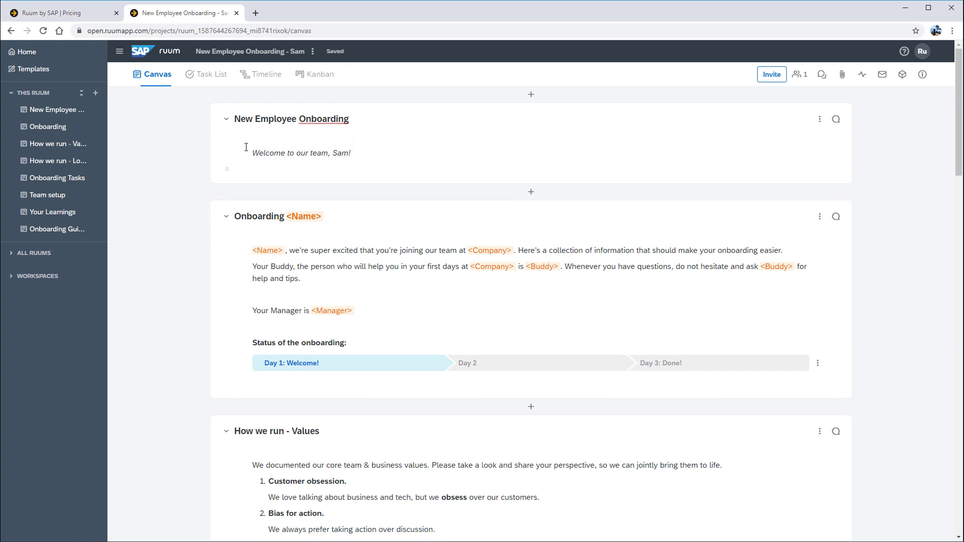
Post a section comment welcoming the new hire and offering help if needed.
click(836, 119)
click(812, 523)
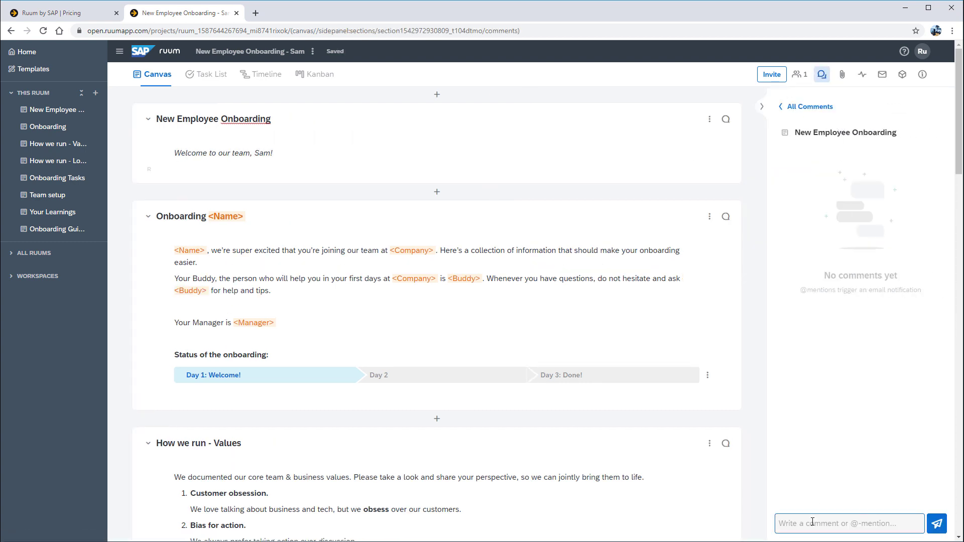
text(Hi Sam - welcome to our team. Please let me k)
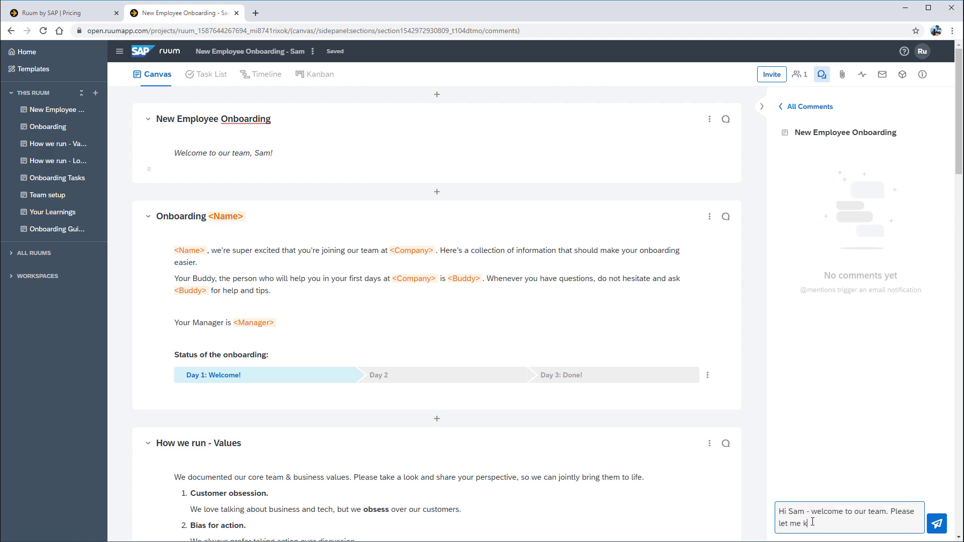
text(now if you need anything.)
key(Return)
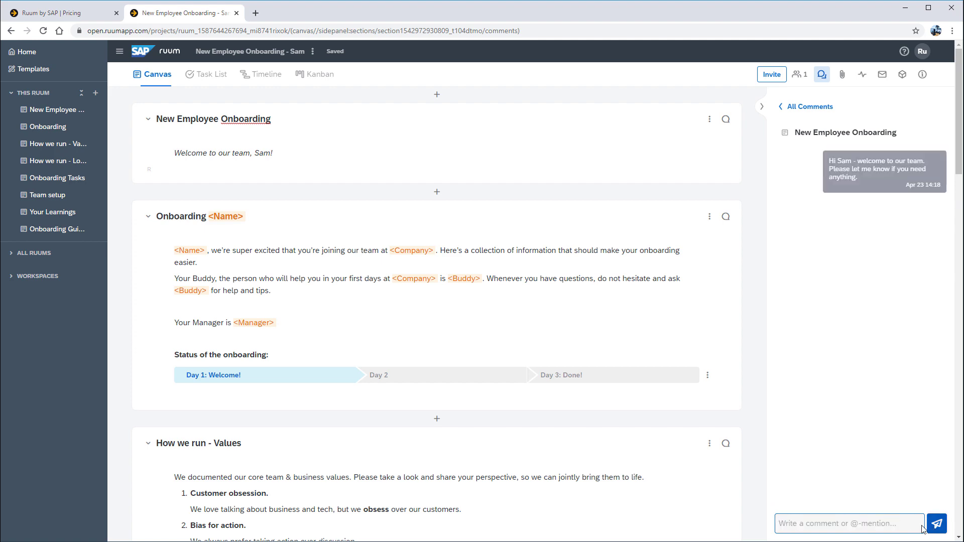
Invite the new employee by e-mail address with Editor access.
scroll(321, 412, down, 10)
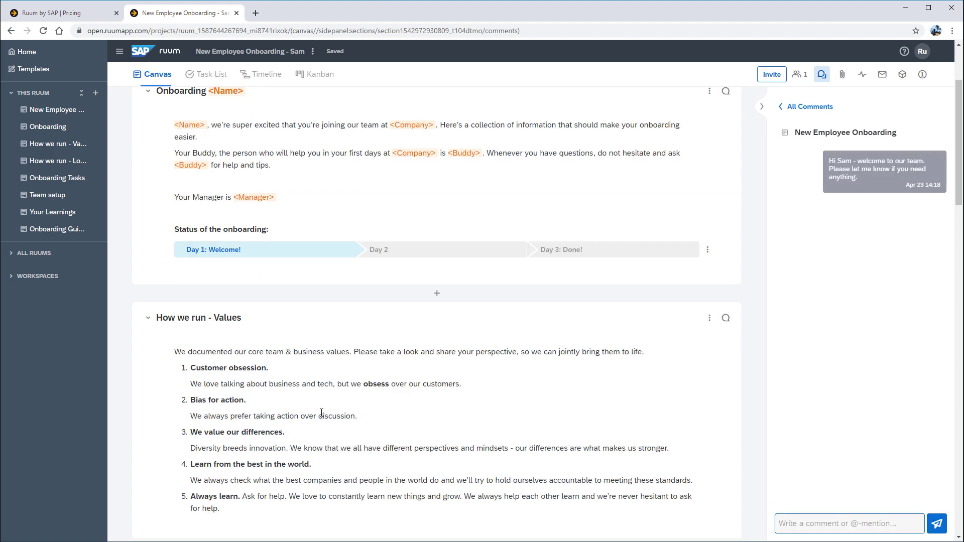
scroll(281, 399, down, 4)
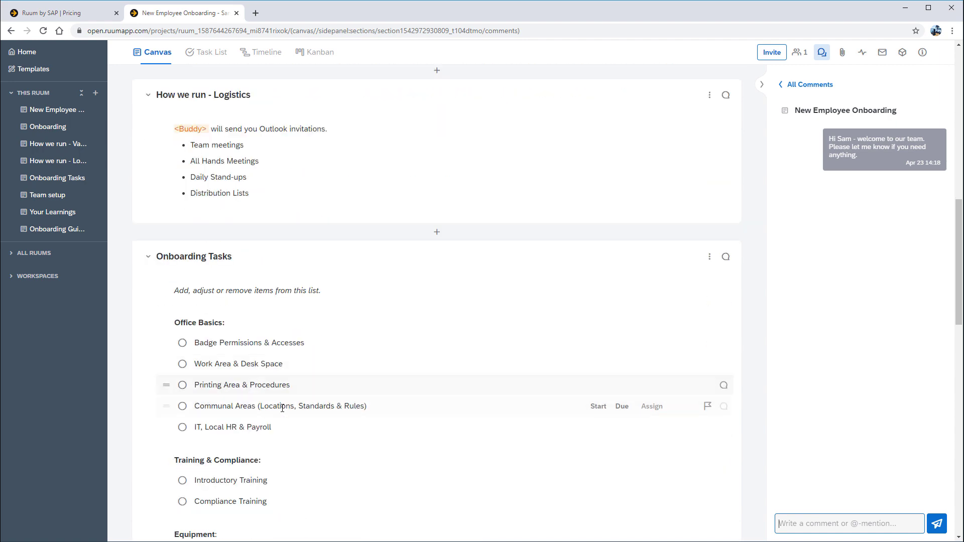
click(764, 53)
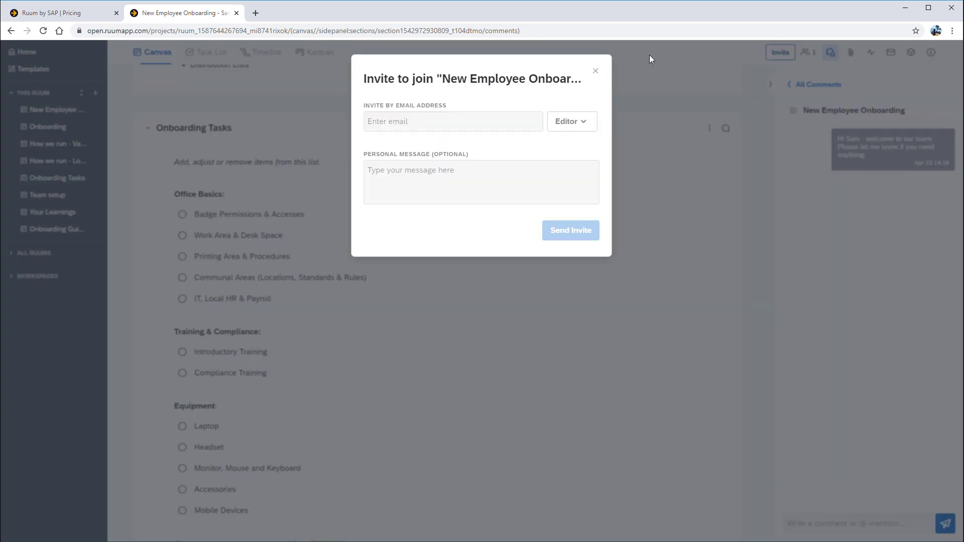
click(379, 121)
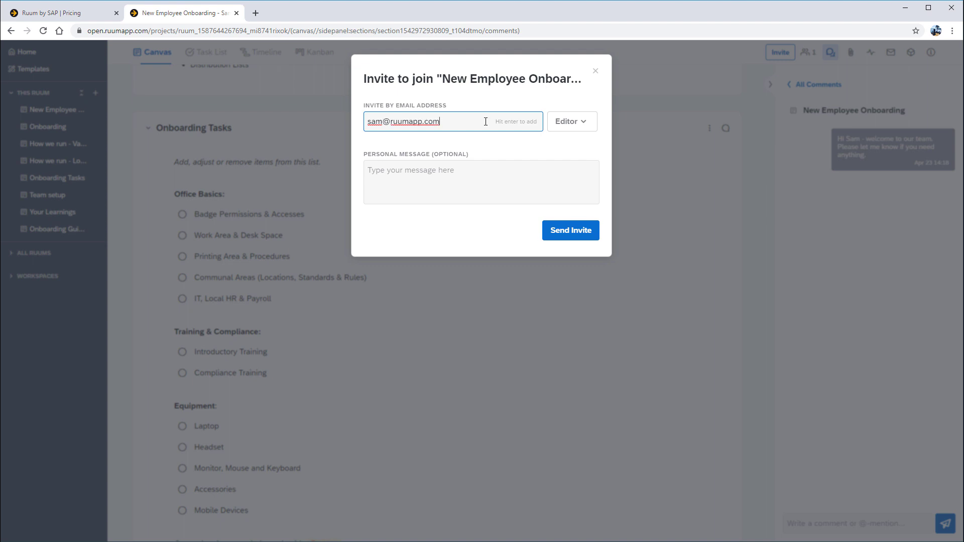
click(568, 127)
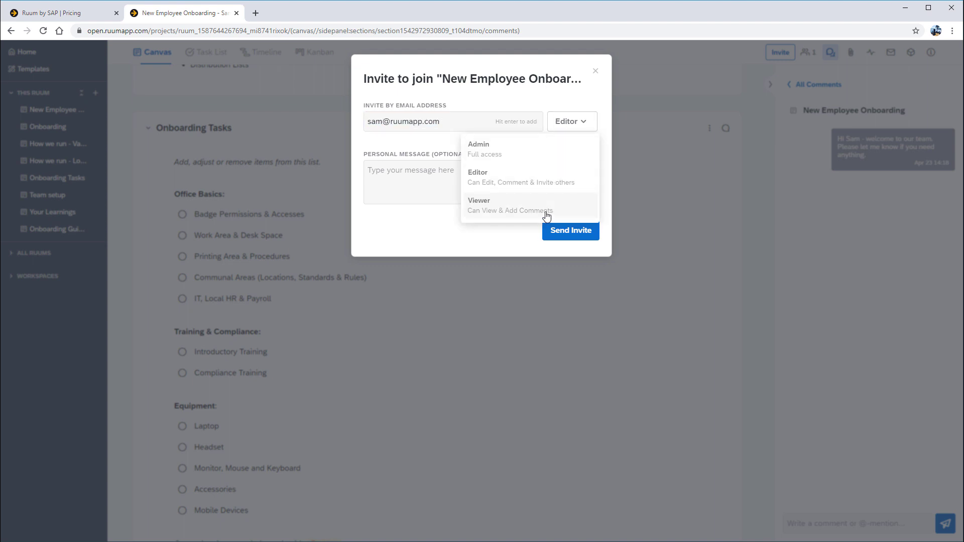
click(537, 184)
click(572, 233)
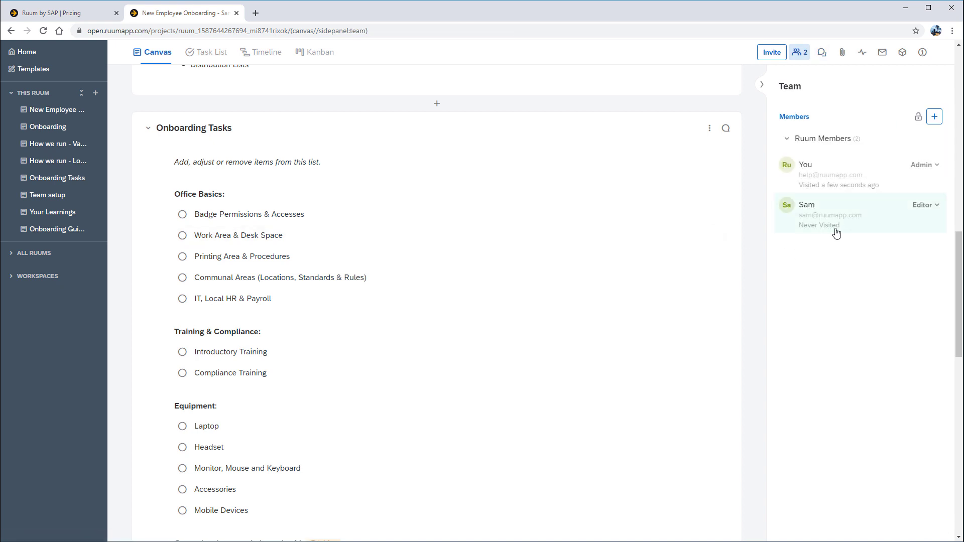
Invite the buddy, picked from the suggested addresses, with Viewer access.
click(773, 54)
click(401, 119)
text(lo)
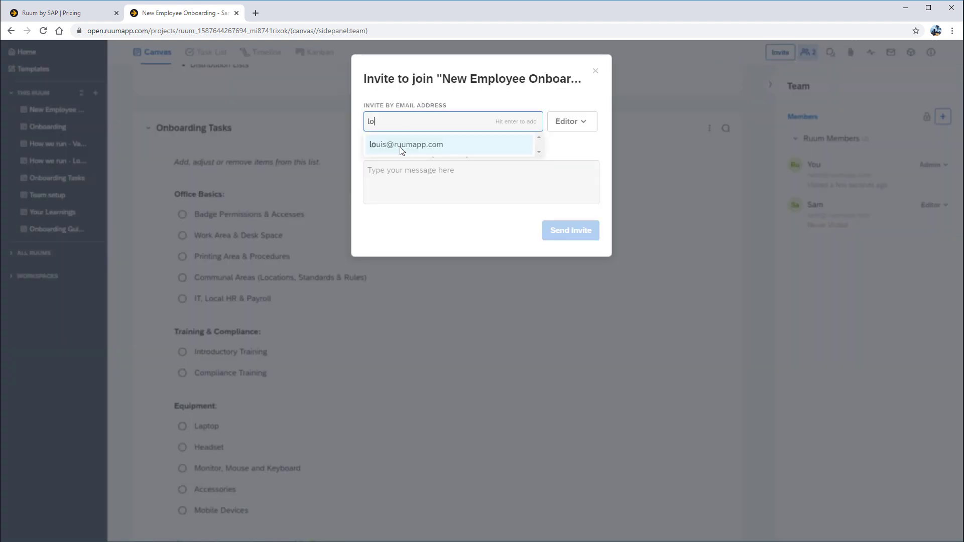
click(402, 146)
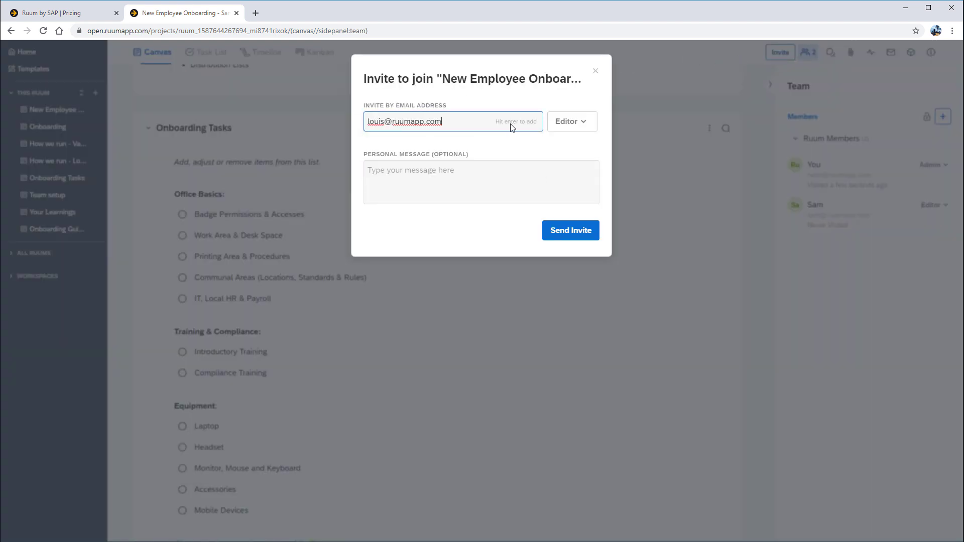
click(551, 123)
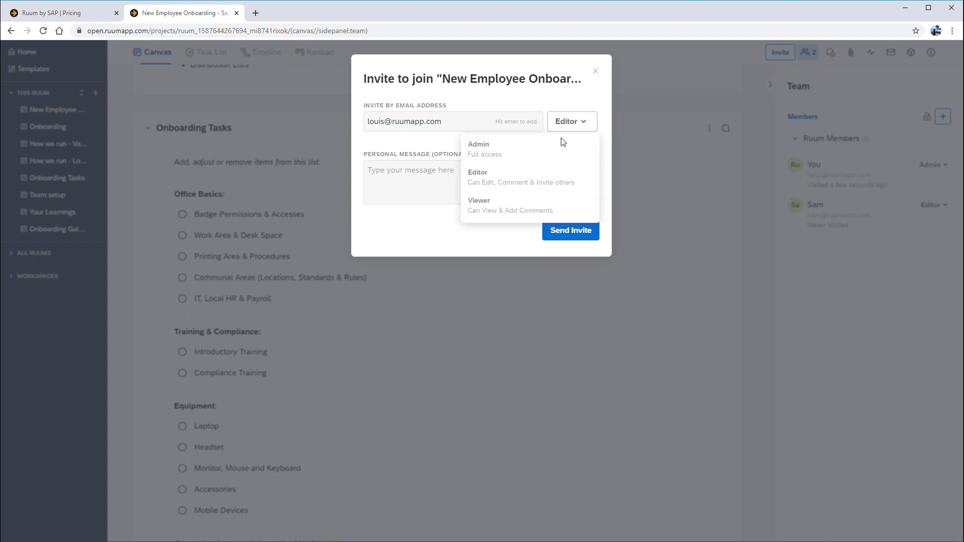
click(526, 208)
key(Return)
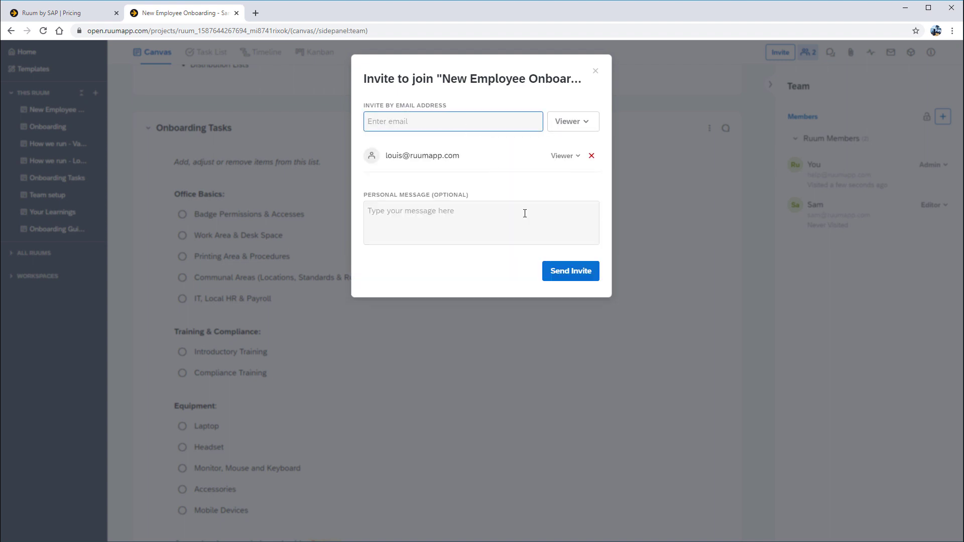
click(586, 276)
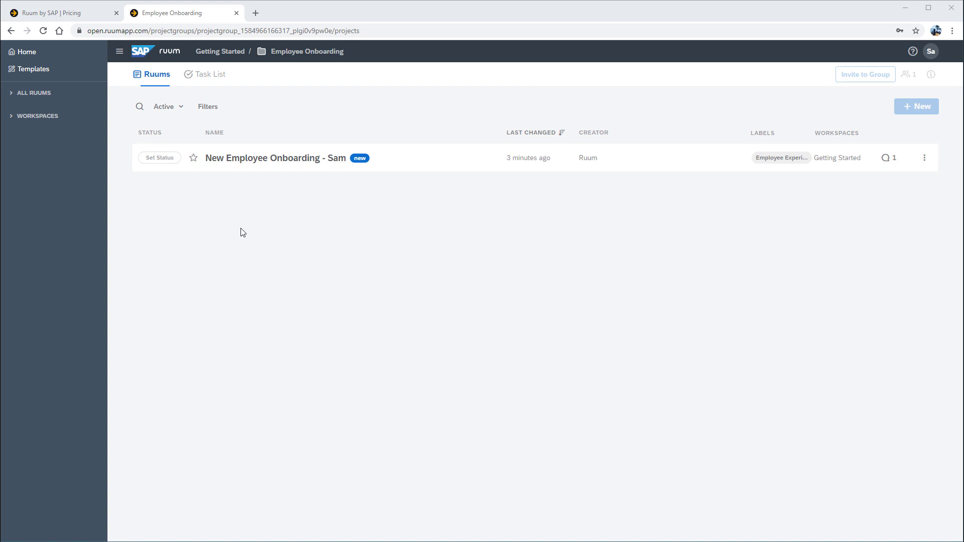
Open the onboarding ruum, glance at its comments, and advance its status to Day 2.
click(305, 164)
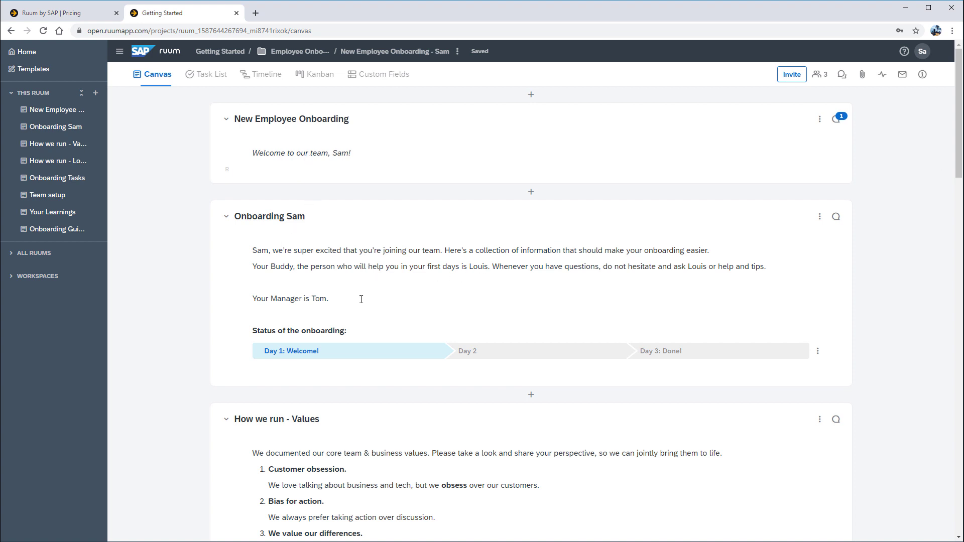
click(837, 119)
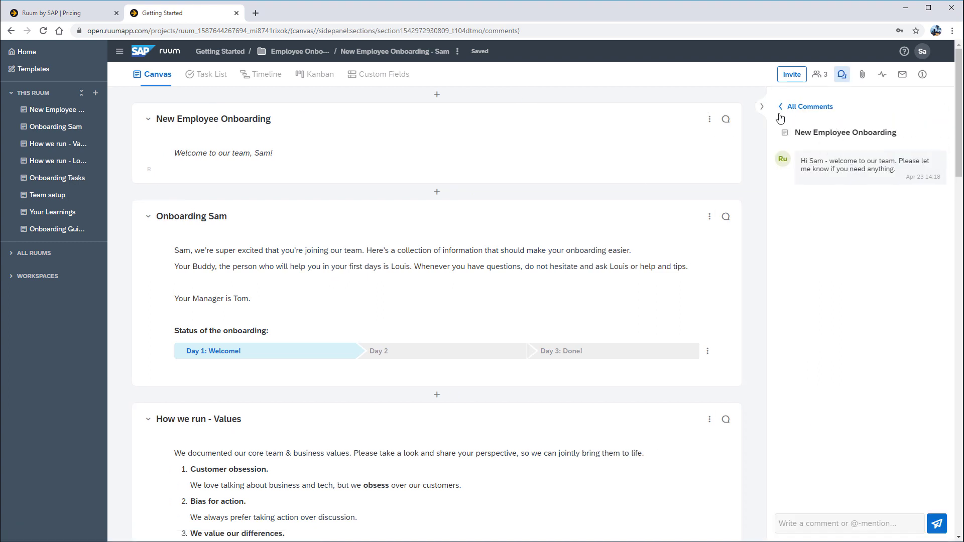
click(762, 107)
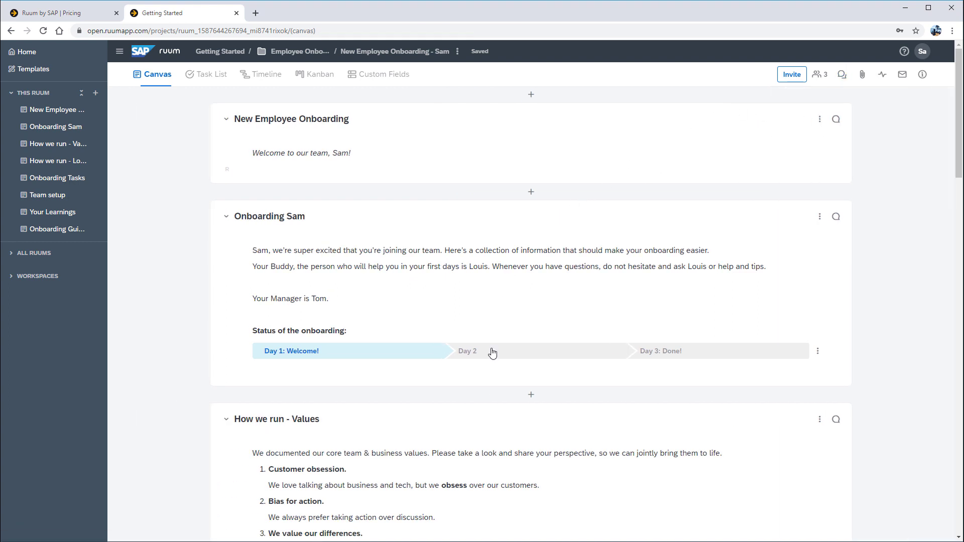
click(491, 351)
Mark Badge Permissions & Accesses as Done.
scroll(490, 351, down, 3)
scroll(350, 314, down, 4)
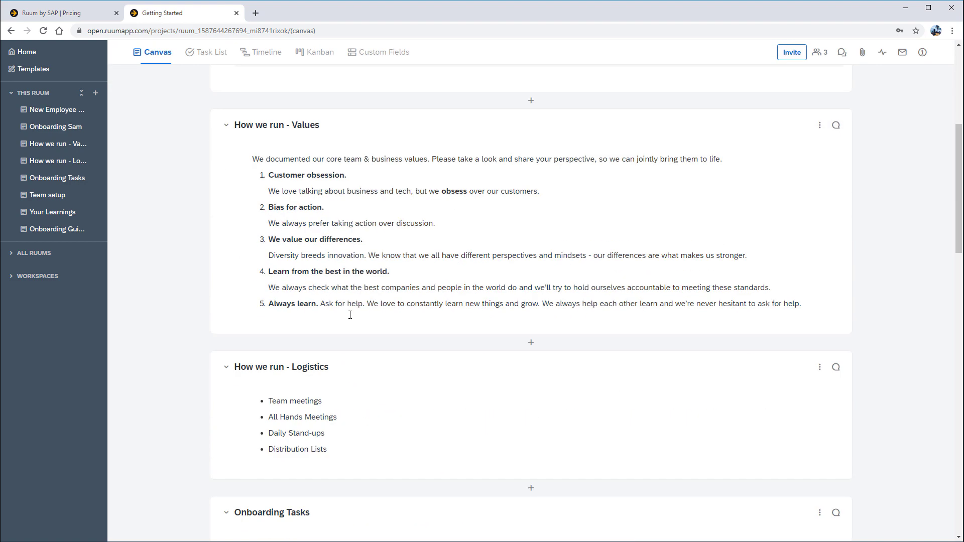
scroll(350, 315, down, 4)
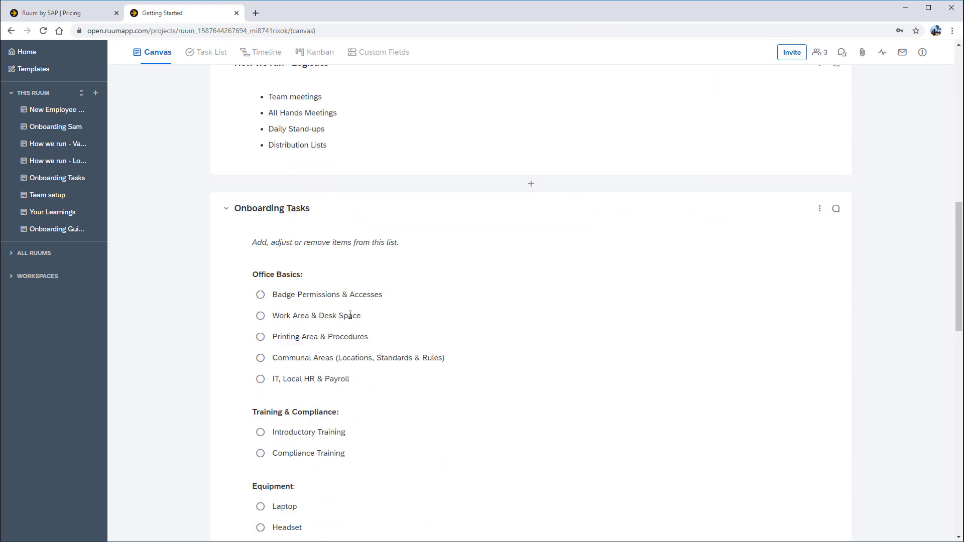
click(260, 296)
click(280, 341)
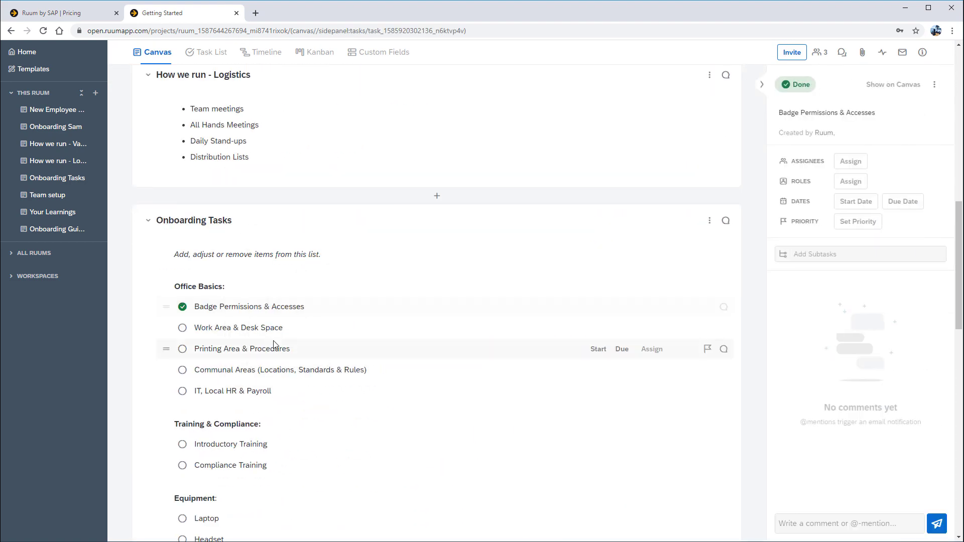
Enter Marketing as the first DEPARTMENT learning under Your Learnings and show the ruum's members.
scroll(266, 332, down, 4)
scroll(263, 334, down, 8)
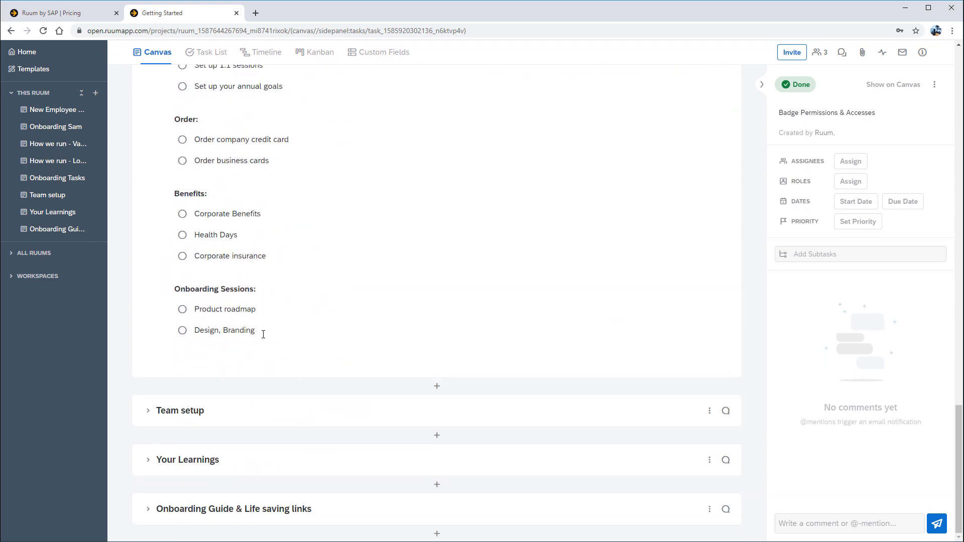
click(204, 460)
scroll(222, 439, down, 5)
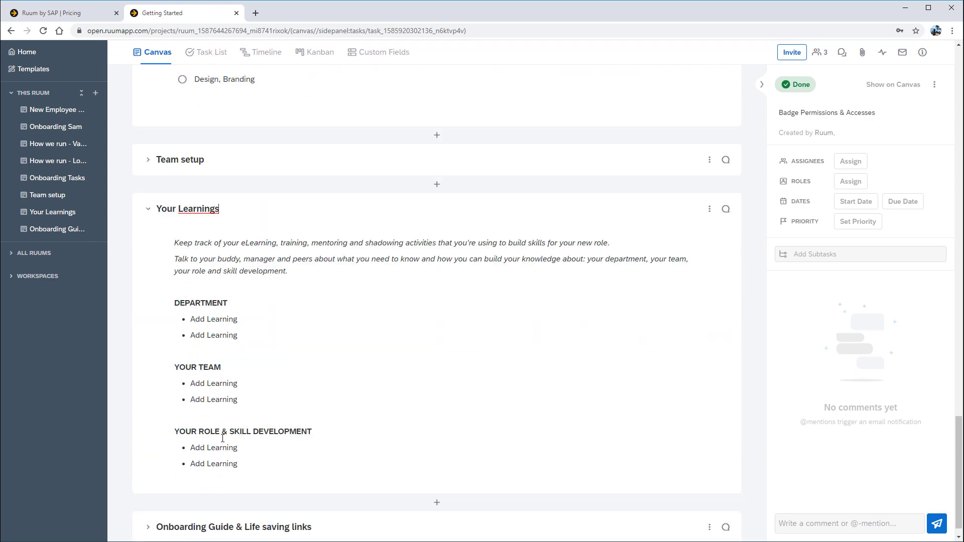
drag(241, 319, 191, 319)
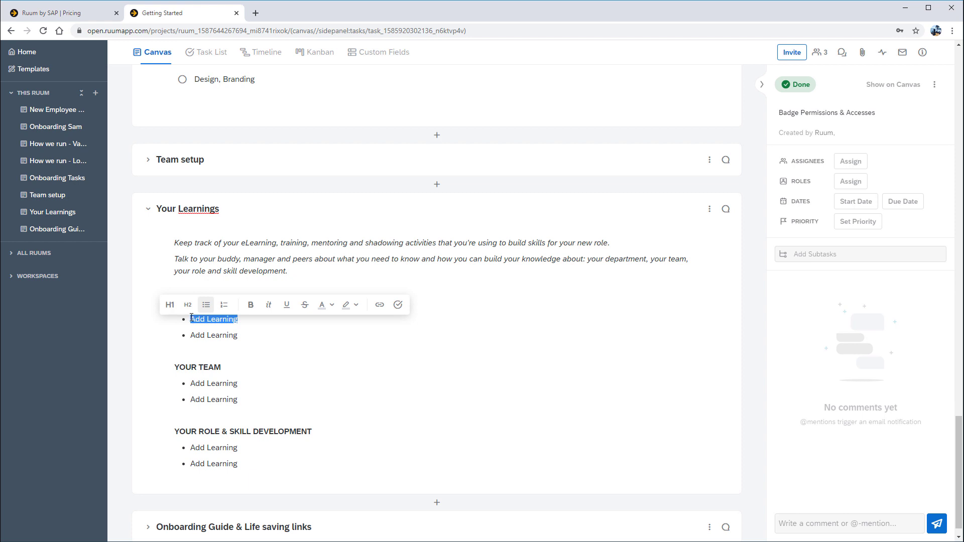
text(Marketing)
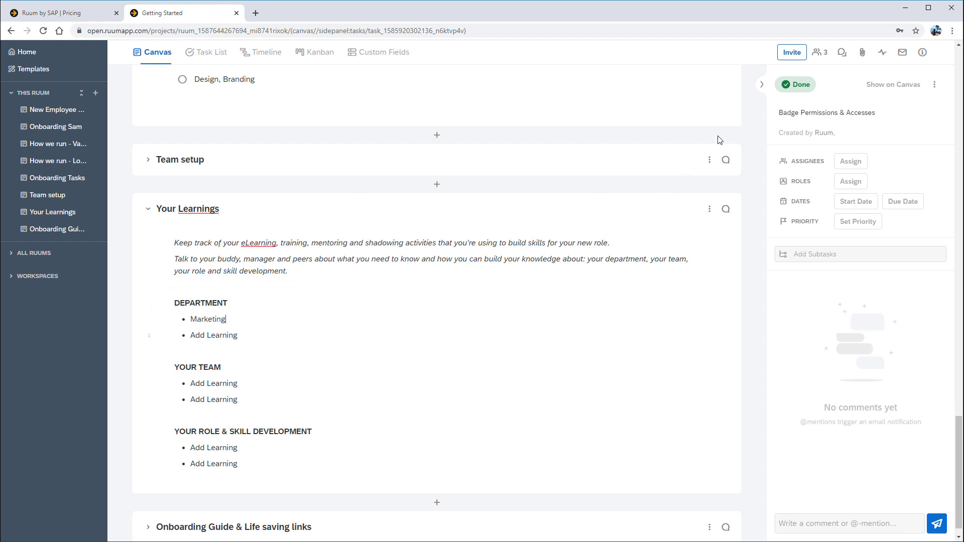
click(818, 55)
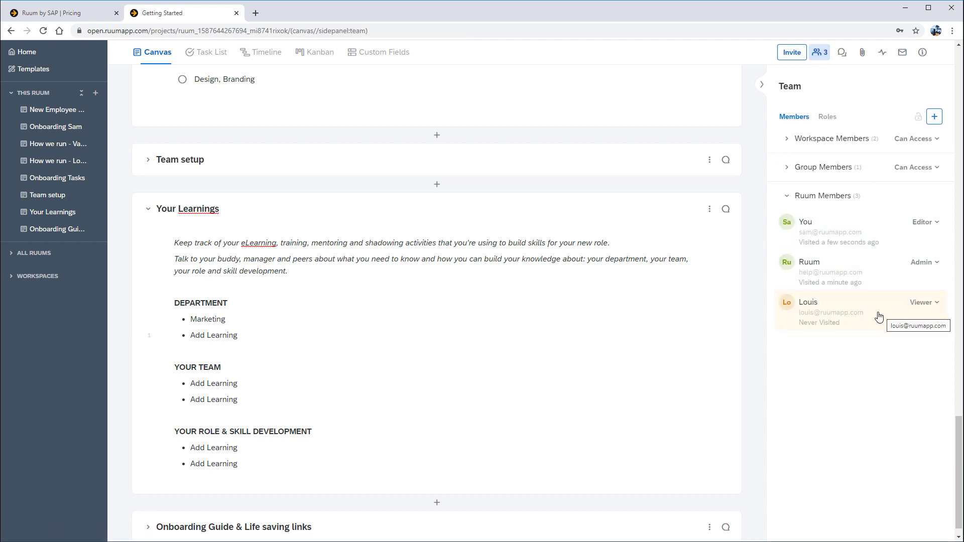
View and dismiss the Getting Started introduction, then open the Help Center in a new tab.
click(904, 52)
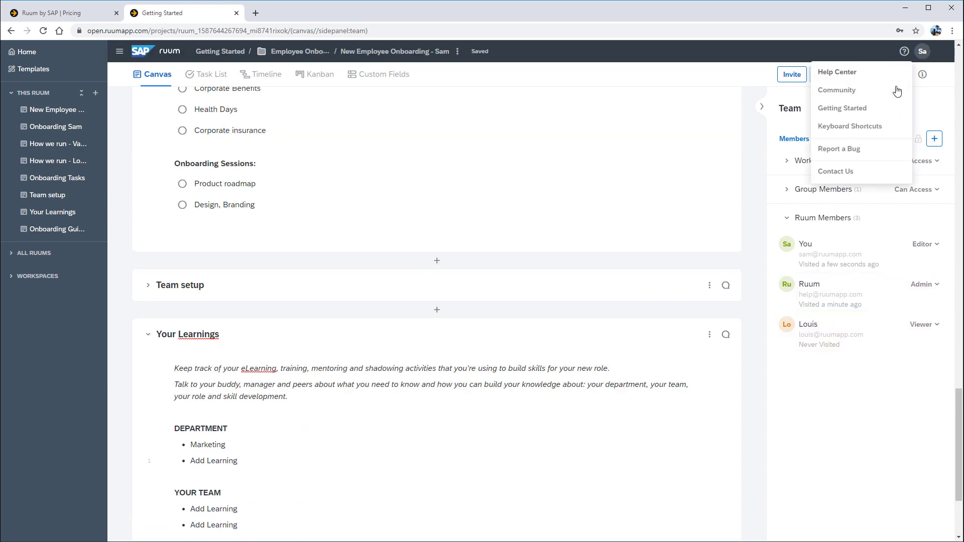
click(885, 114)
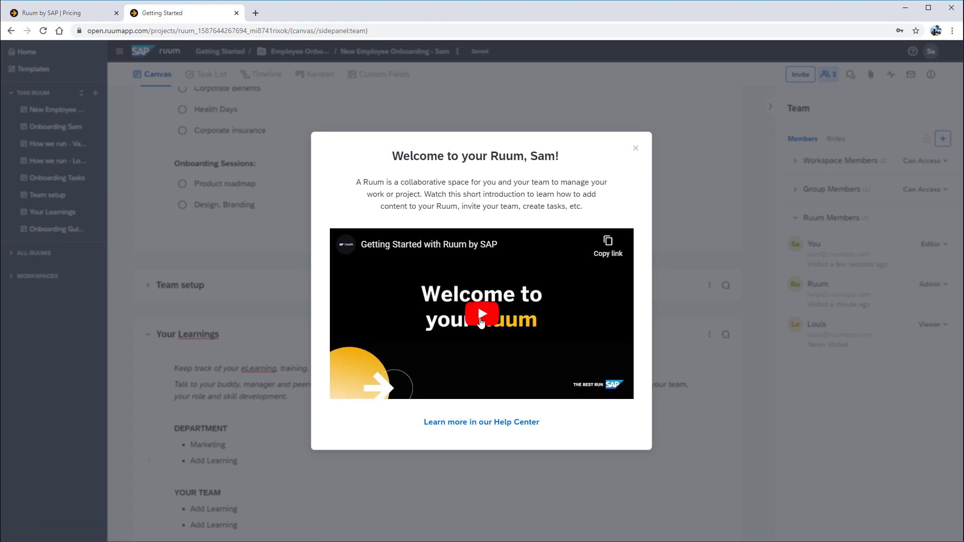
click(636, 148)
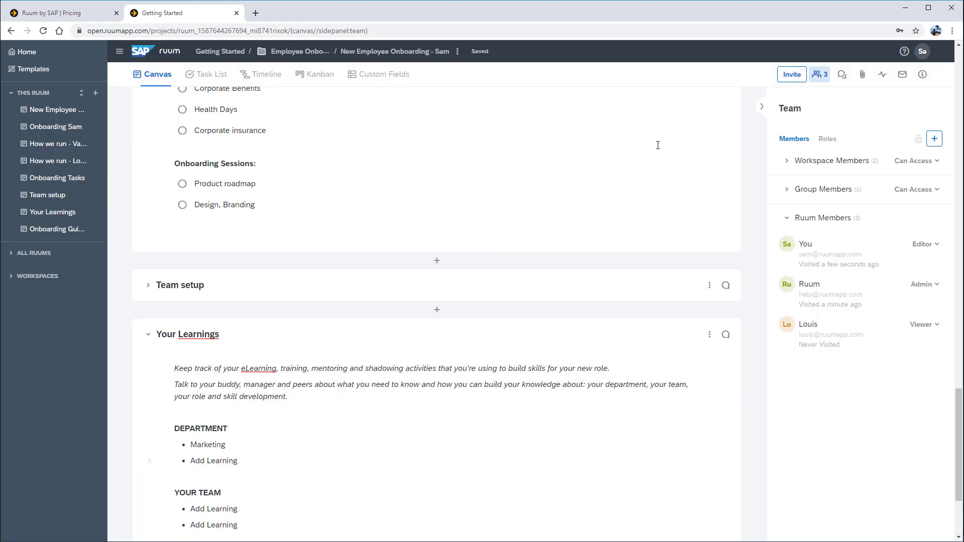
click(903, 51)
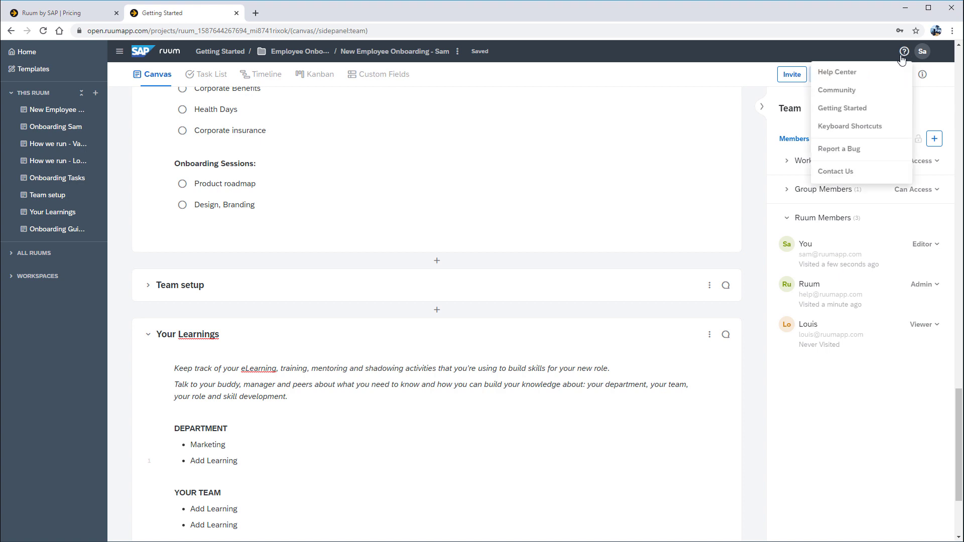
click(876, 73)
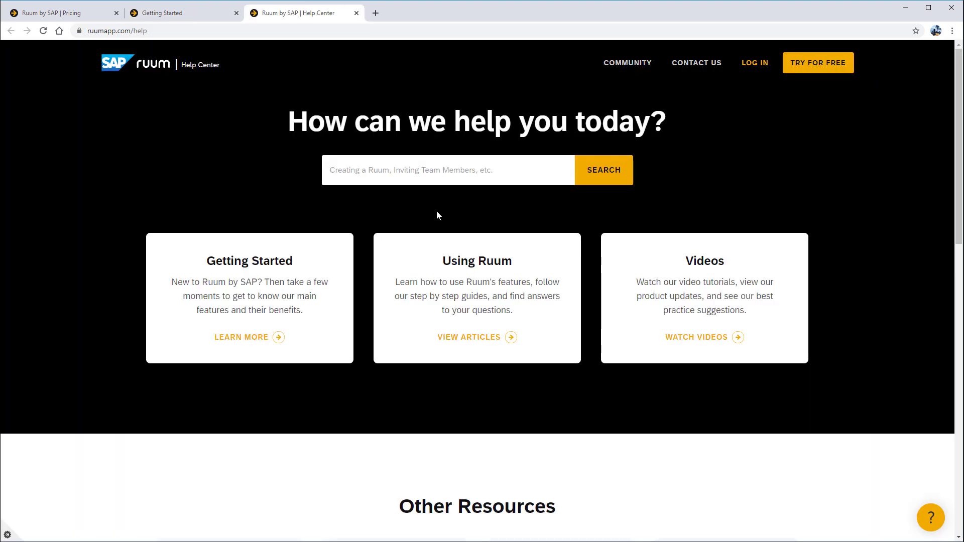